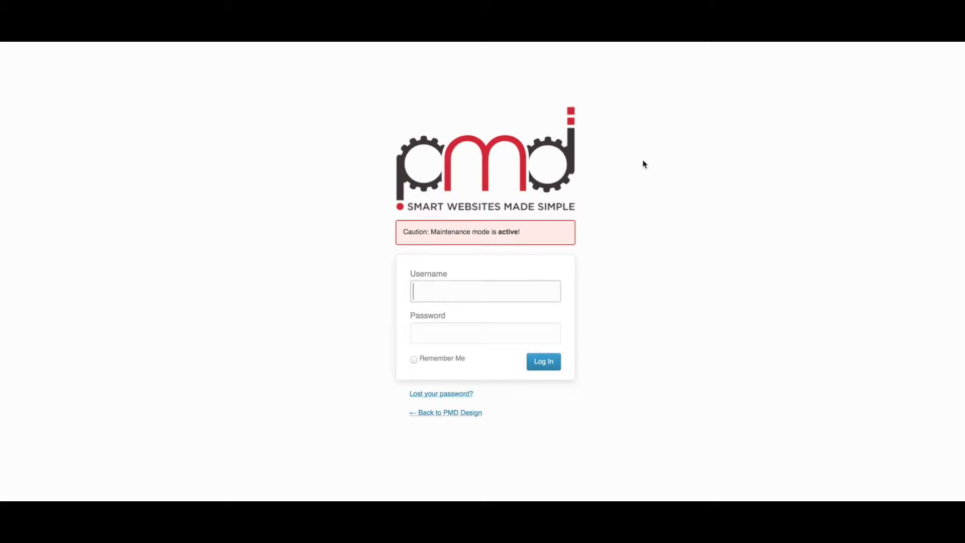
# - Log in to the site's administration with the admin username and the account password
pyautogui.write('pmdadmin')
pyautogui.press('Tab')
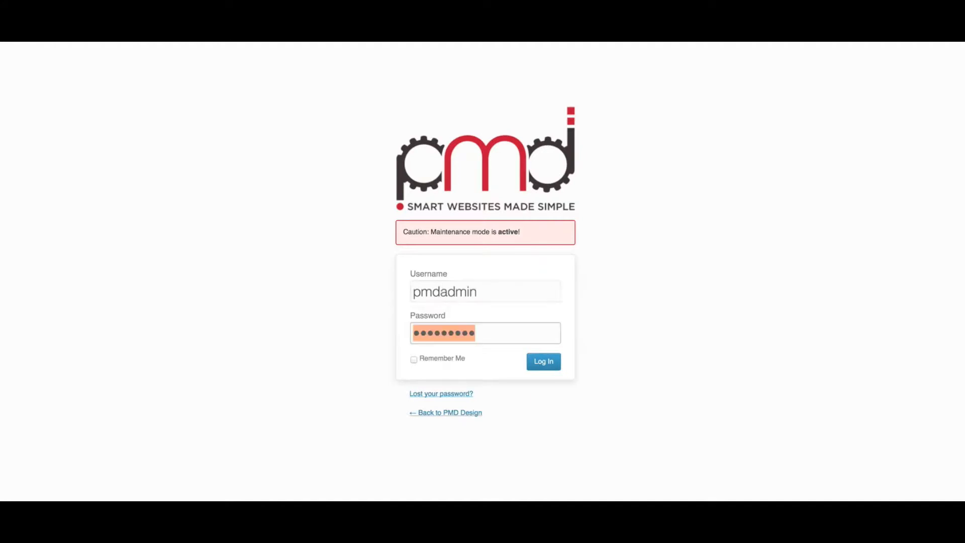
pyautogui.click(547, 364)
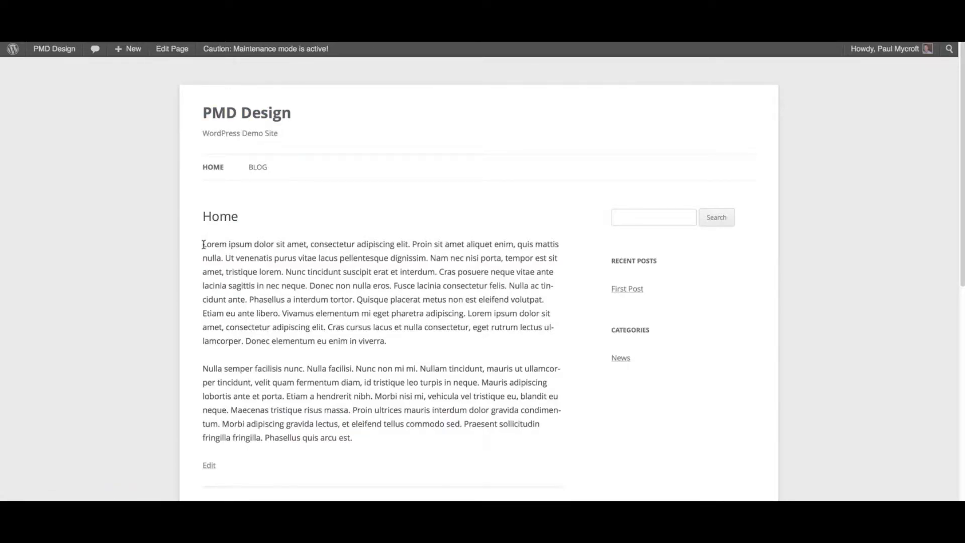
pyautogui.moveTo(204, 245); pyautogui.dragTo(302, 246)
pyautogui.moveTo(361, 300); pyautogui.dragTo(250, 258)
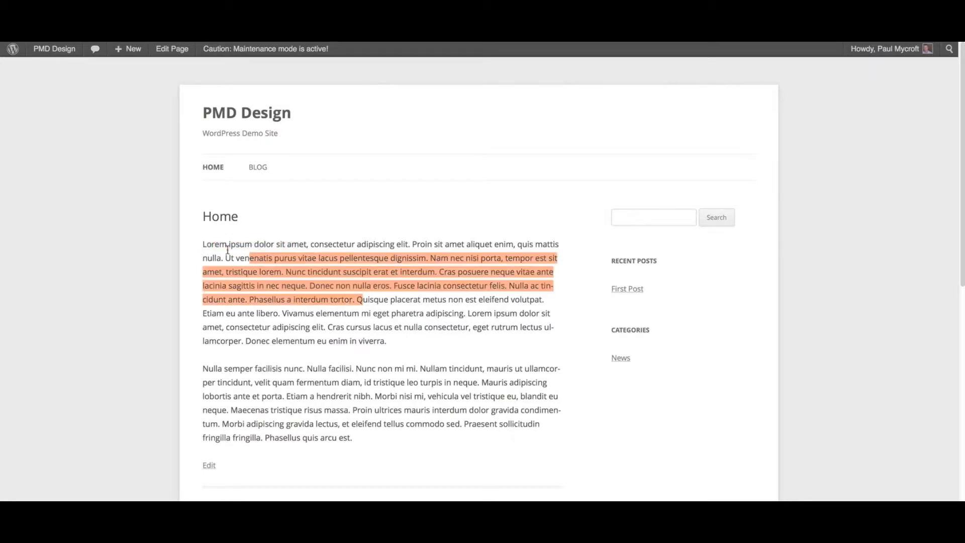
pyautogui.click(206, 245)
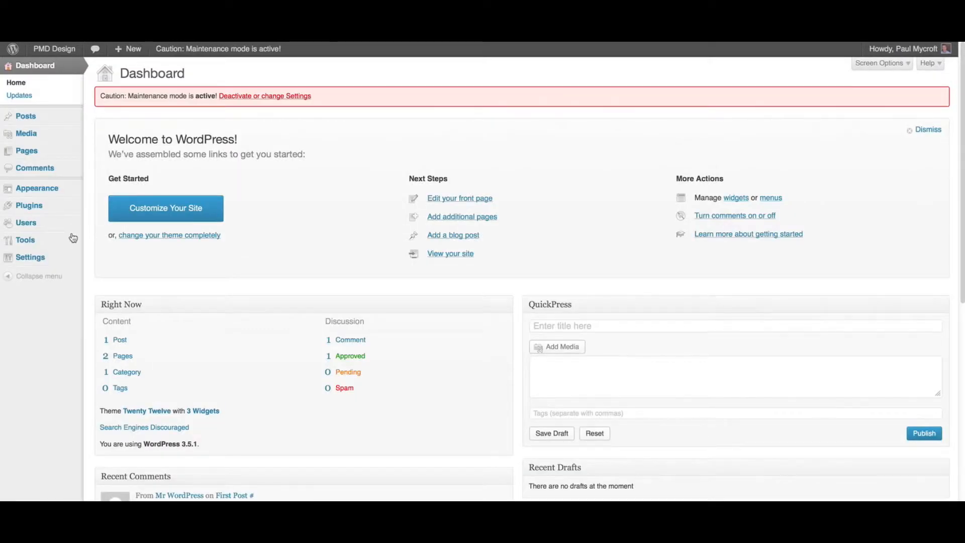
# - In the media settings, set the medium image size to a maximum width and height of 500 pixels and save the changes
pyautogui.moveTo(17, 264)
pyautogui.click(116, 310)
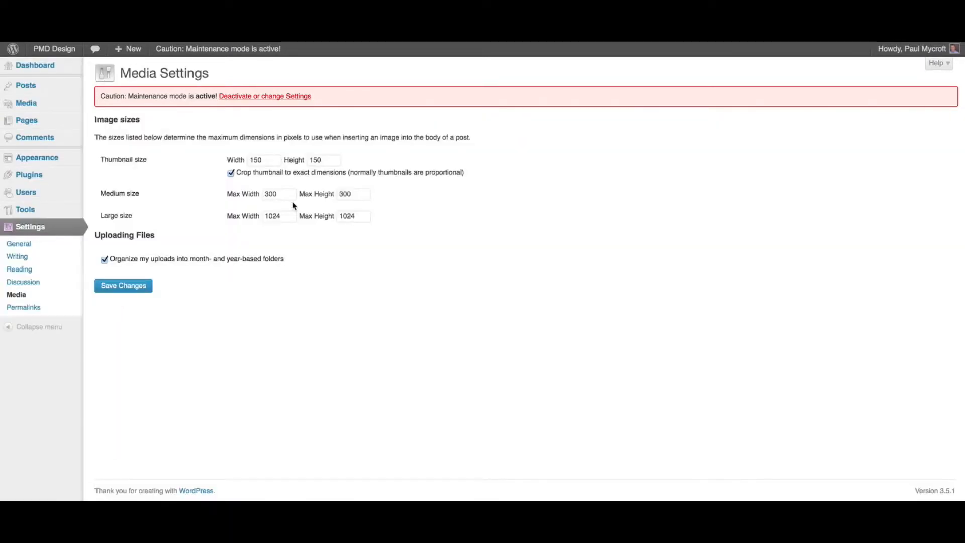
pyautogui.click(263, 194)
pyautogui.write('5')
pyautogui.press('Delete')
pyautogui.click(342, 194)
pyautogui.write('5')
pyautogui.press('Delete')
pyautogui.click(337, 249)
pyautogui.click(123, 285)
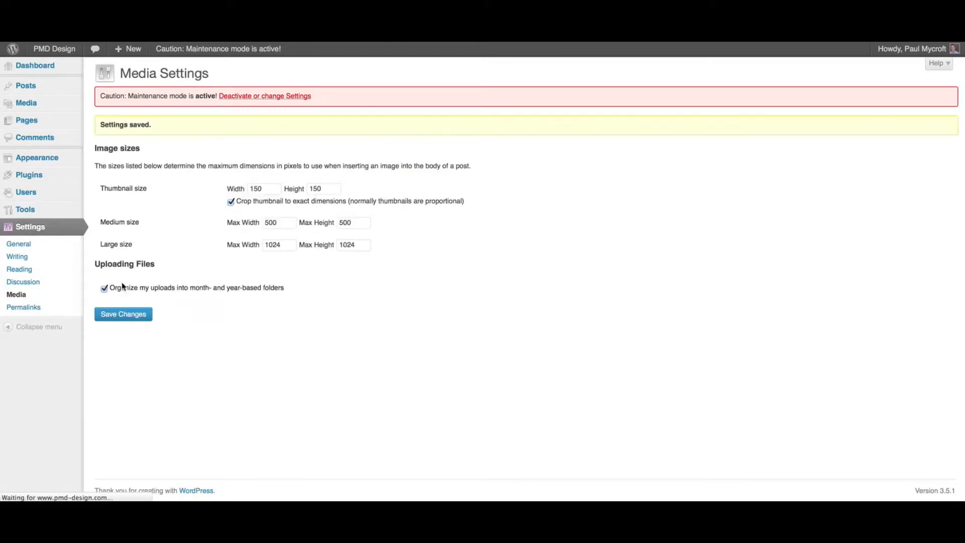
# - Open the Home page for editing and place the text cursor at the very start of its first paragraph
pyautogui.moveTo(49, 120)
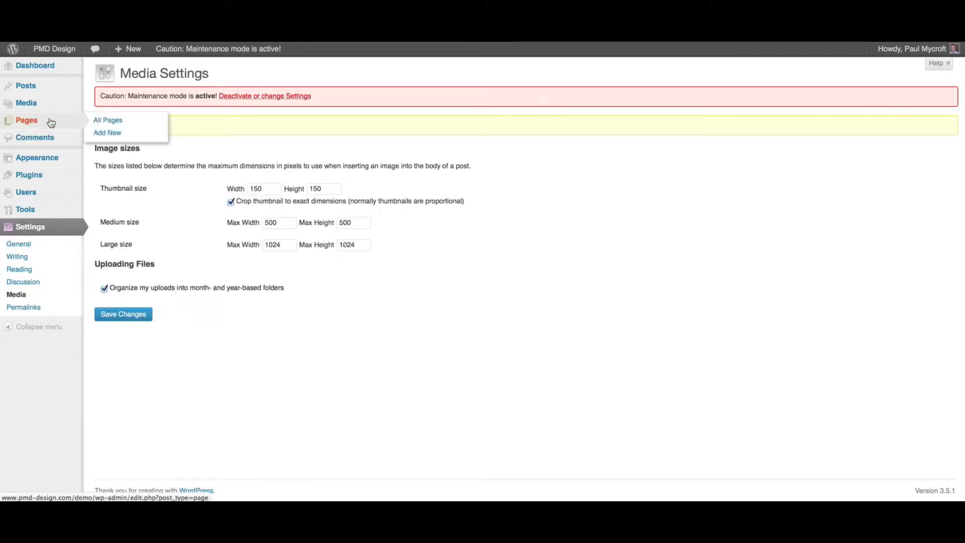
pyautogui.click(111, 121)
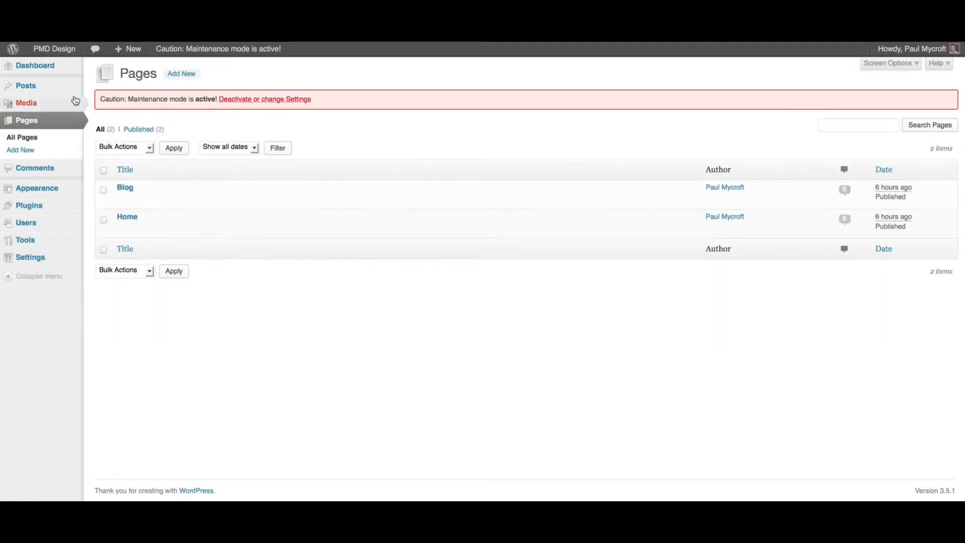
pyautogui.moveTo(26, 87)
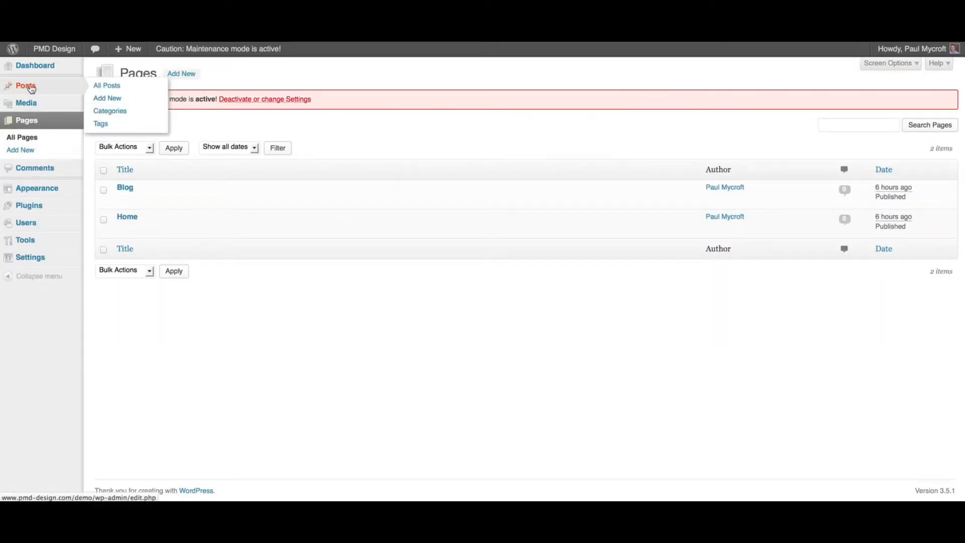
pyautogui.click(133, 219)
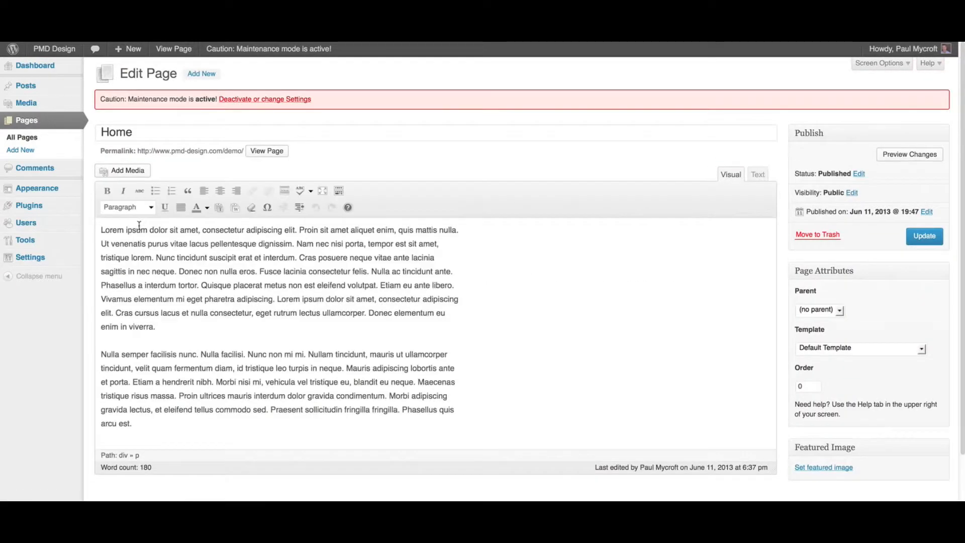
pyautogui.moveTo(101, 230); pyautogui.dragTo(245, 323)
pyautogui.click(200, 311)
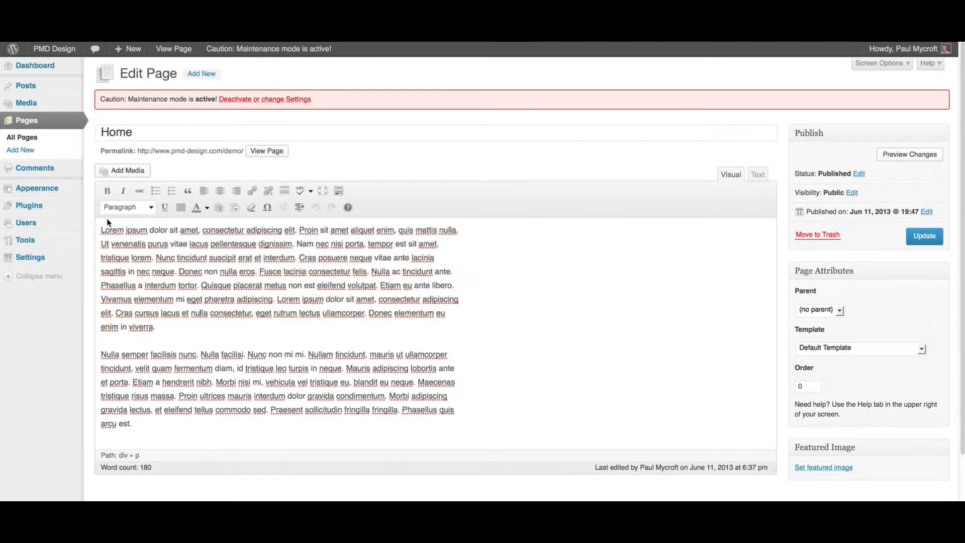
pyautogui.click(101, 230)
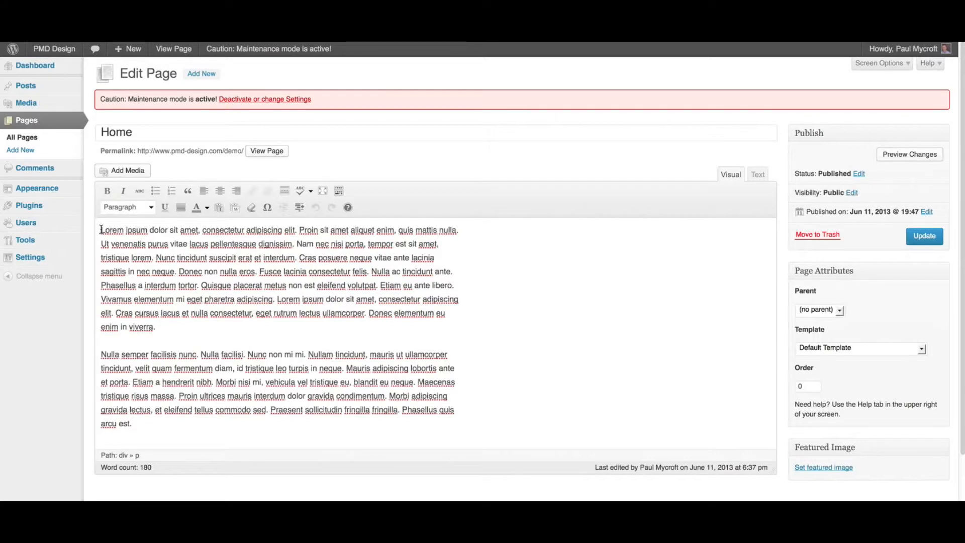
# - Hide the editor's second row of formatting tools and show it again
pyautogui.click(340, 191)
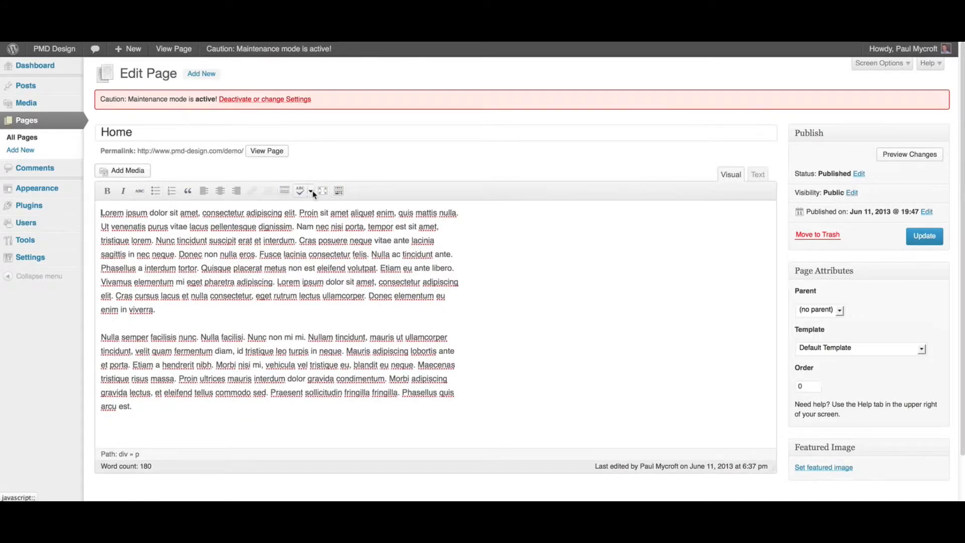
pyautogui.click(338, 191)
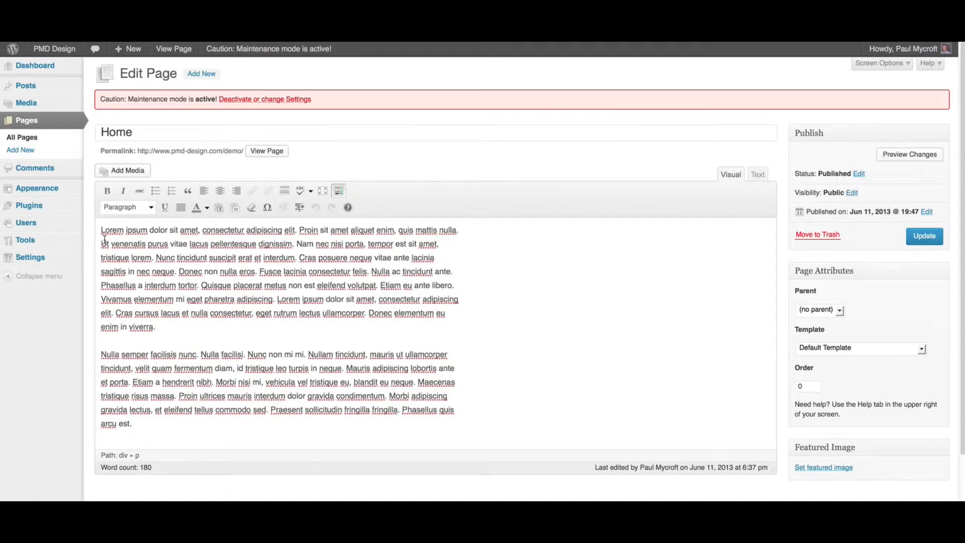
# - Start adding media to the page, select the beach spades image and examine which sizes it can be inserted in
pyautogui.click(124, 176)
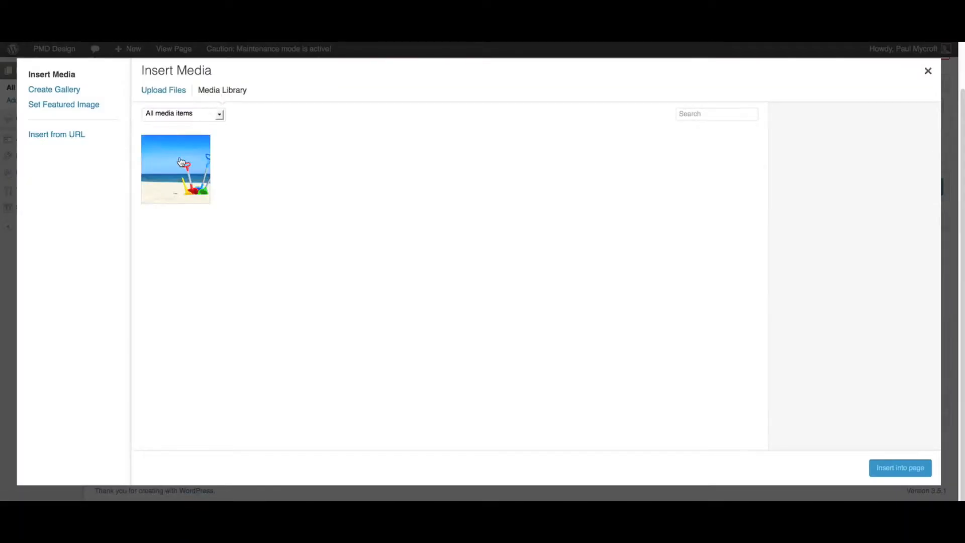
pyautogui.click(181, 162)
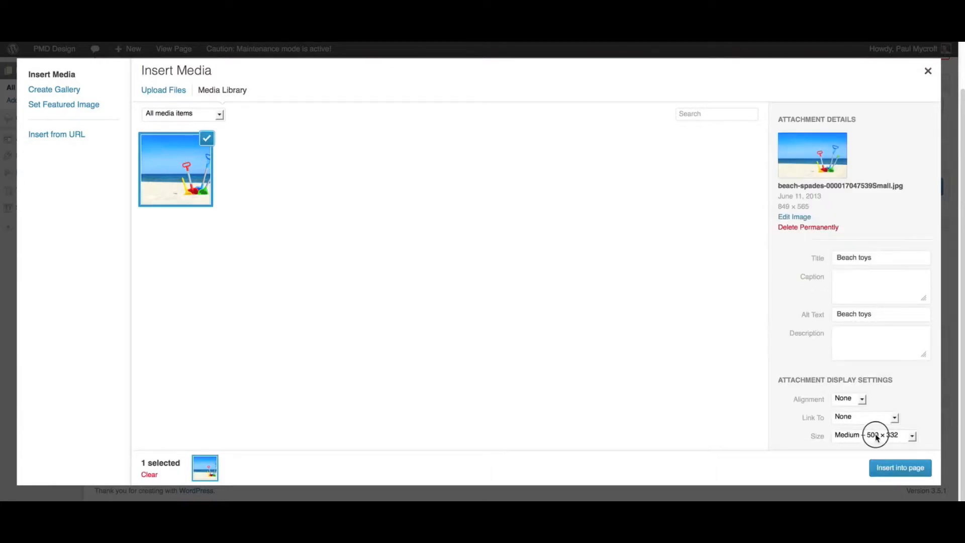
pyautogui.click(870, 434)
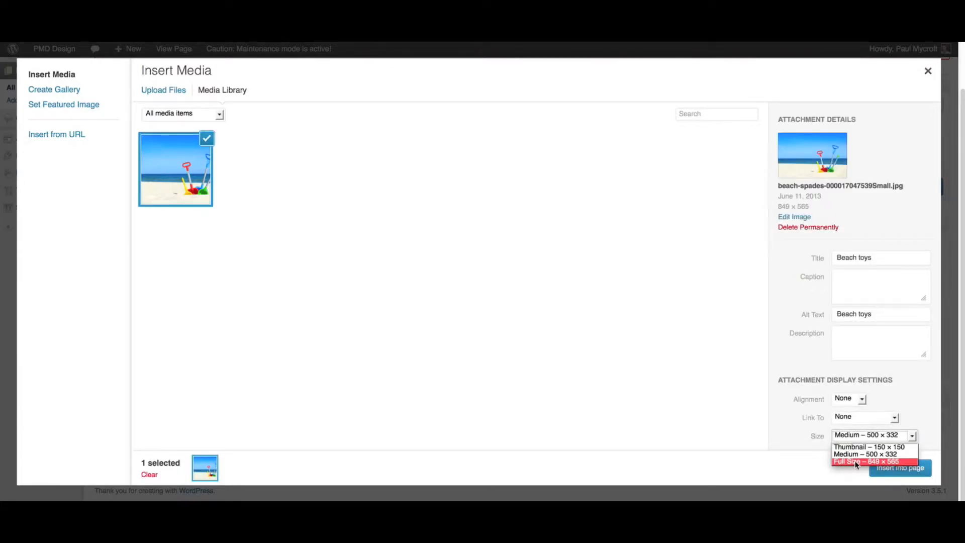
pyautogui.click(783, 411)
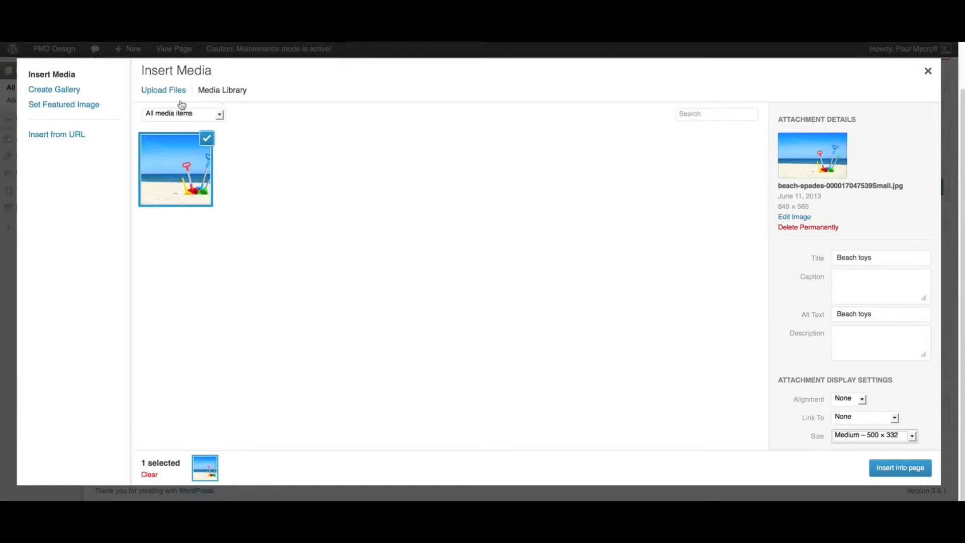
pyautogui.click(168, 92)
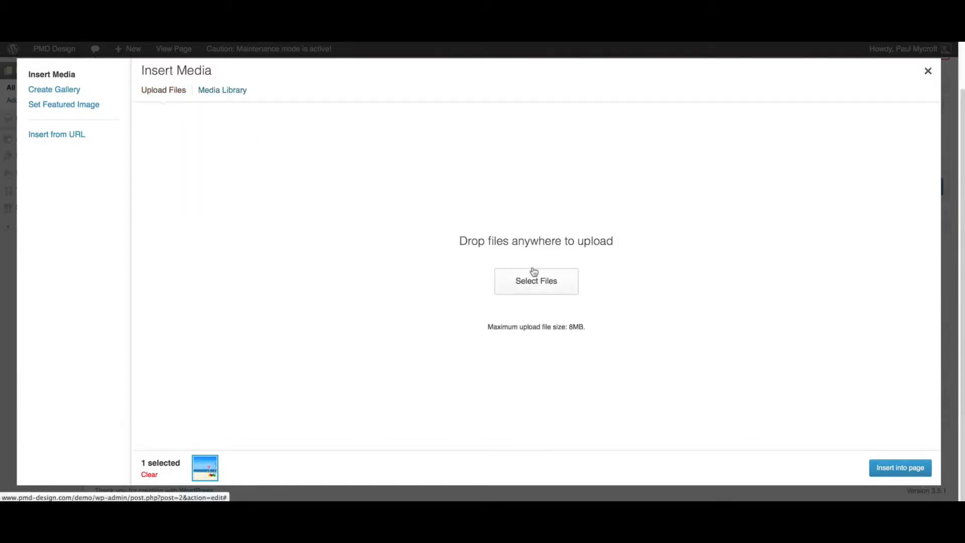
pyautogui.click(556, 280)
pyautogui.click(457, 220)
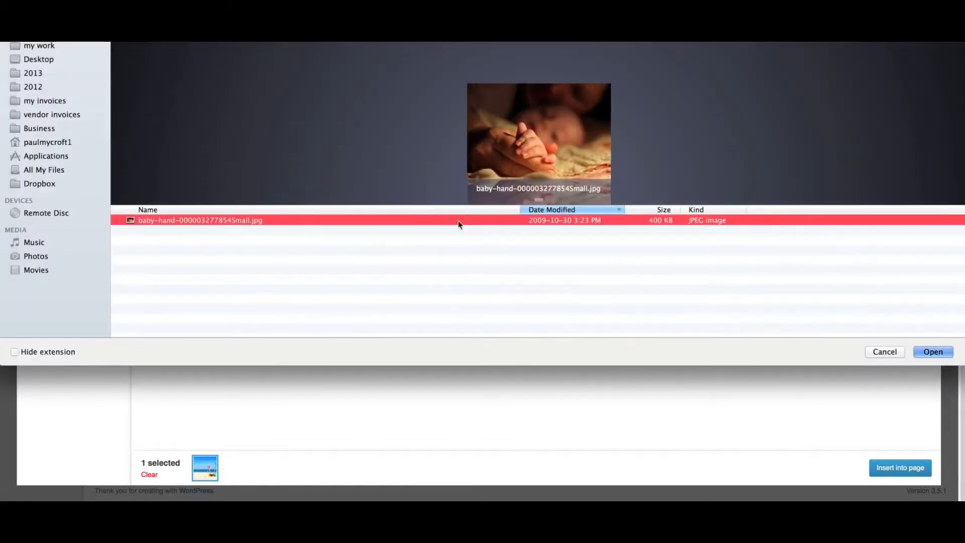
pyautogui.press('Return')
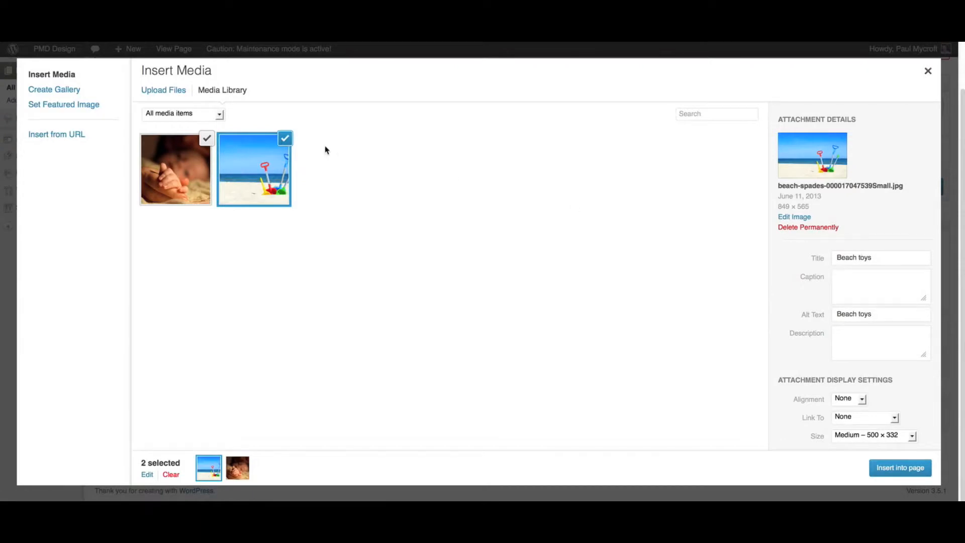
pyautogui.click(287, 143)
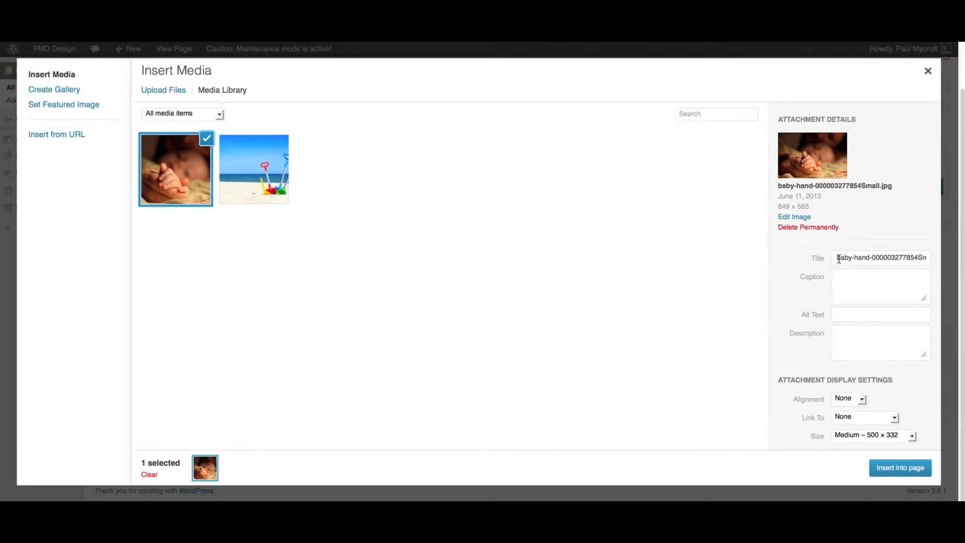
# - Search the media library for "baby", compare the term with the photo's title, and clear the search
pyautogui.moveTo(839, 258); pyautogui.dragTo(930, 256)
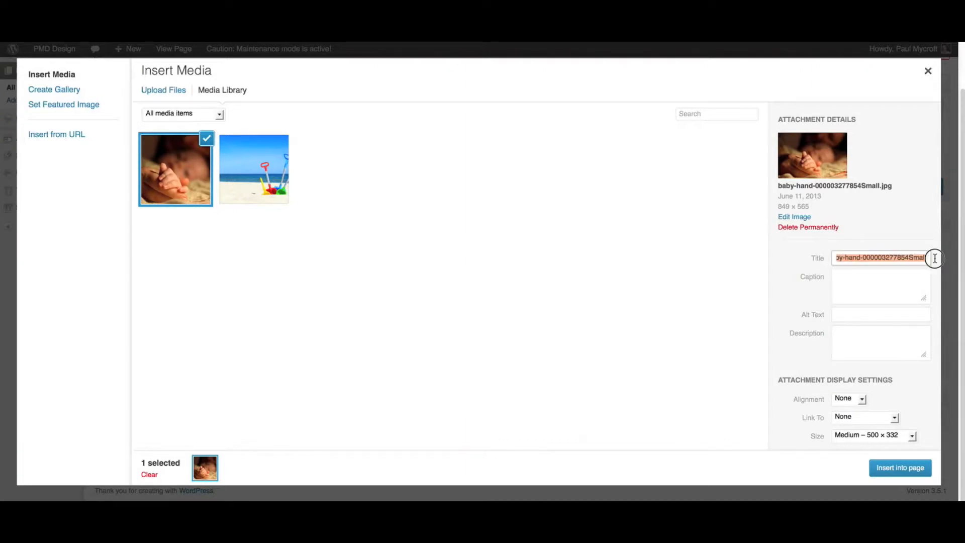
pyautogui.click(871, 258)
pyautogui.doubleClick(843, 257)
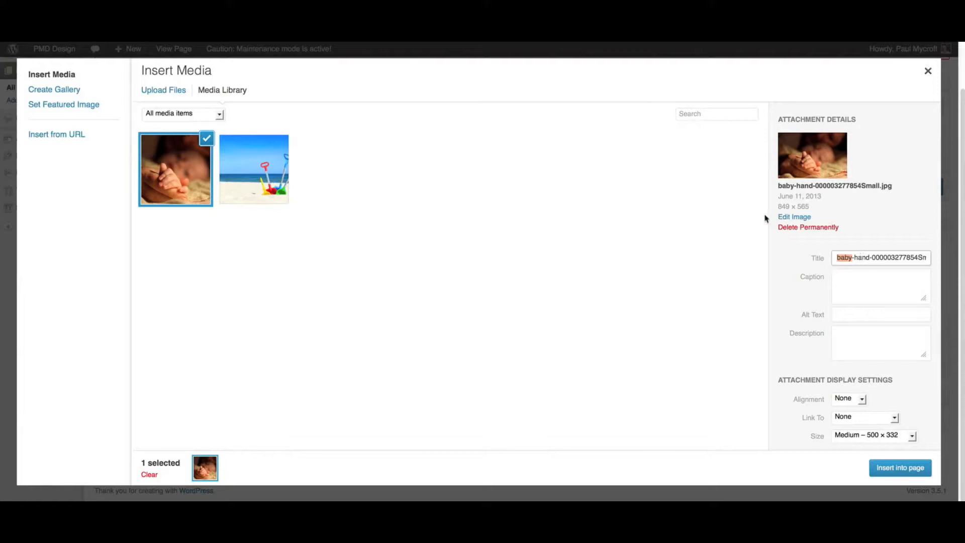
pyautogui.click(692, 115)
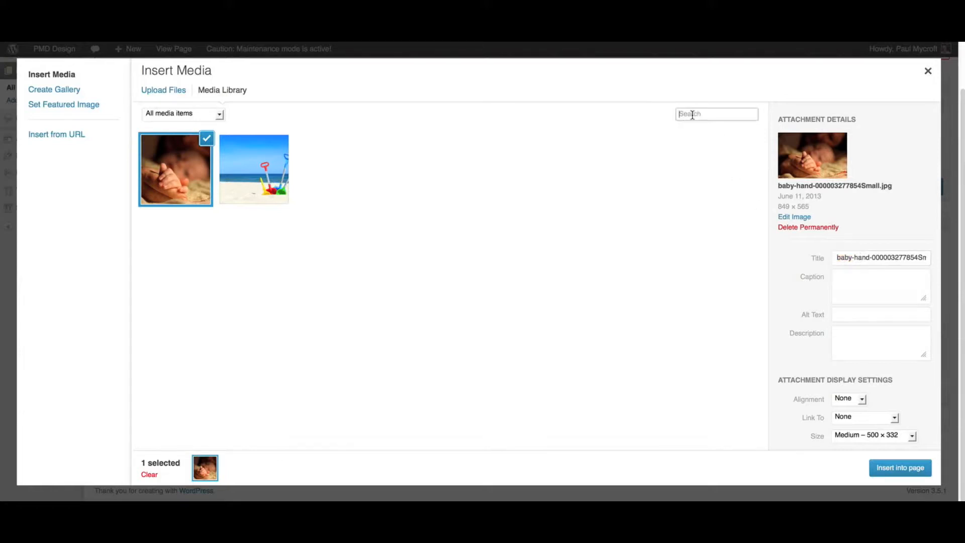
pyautogui.write('baby')
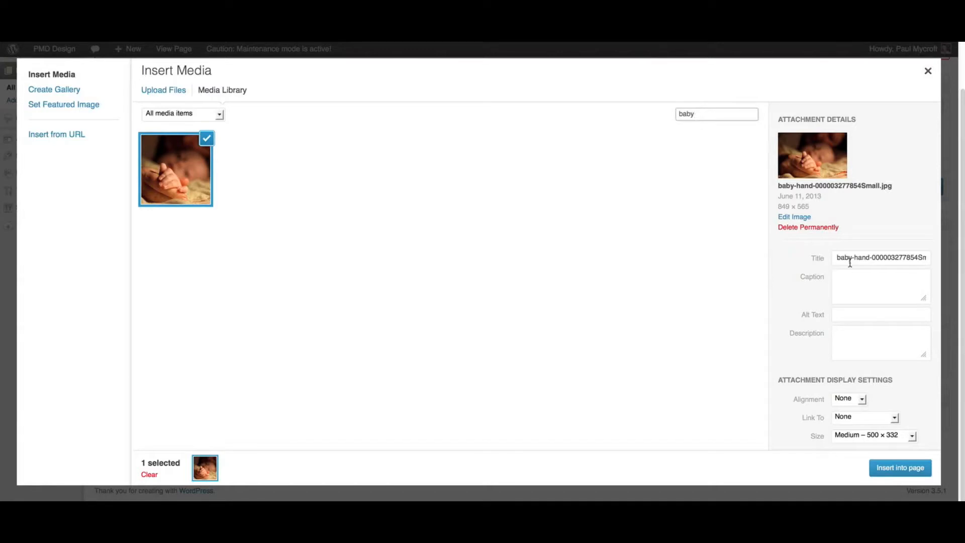
pyautogui.moveTo(852, 258); pyautogui.dragTo(839, 257)
pyautogui.moveTo(839, 257); pyautogui.dragTo(833, 259)
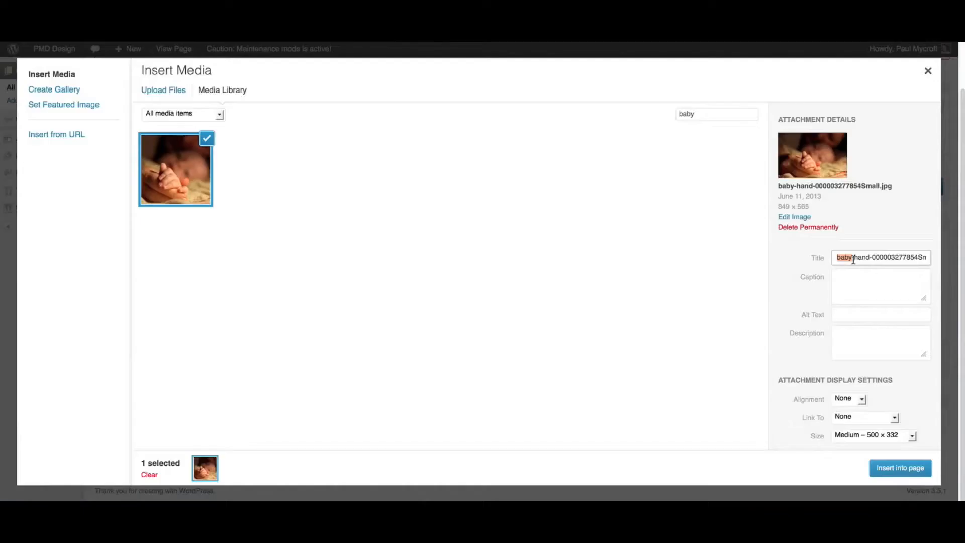
pyautogui.click(853, 257)
pyautogui.moveTo(704, 114); pyautogui.dragTo(669, 116)
pyautogui.press('BackSpace')
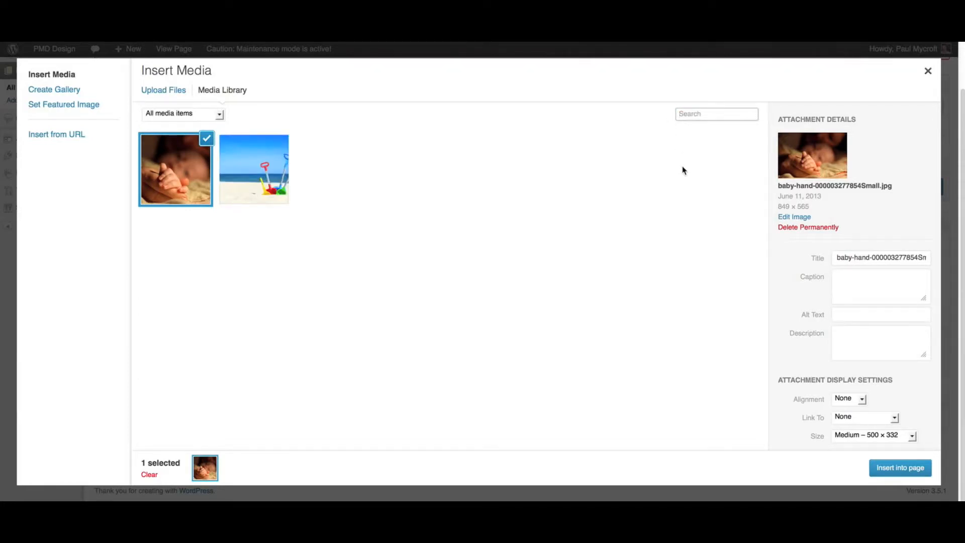
# - Replace the baby photo's title with "Baby hand" and give it the caption "Hey, who's this?"
pyautogui.moveTo(836, 257); pyautogui.dragTo(876, 282)
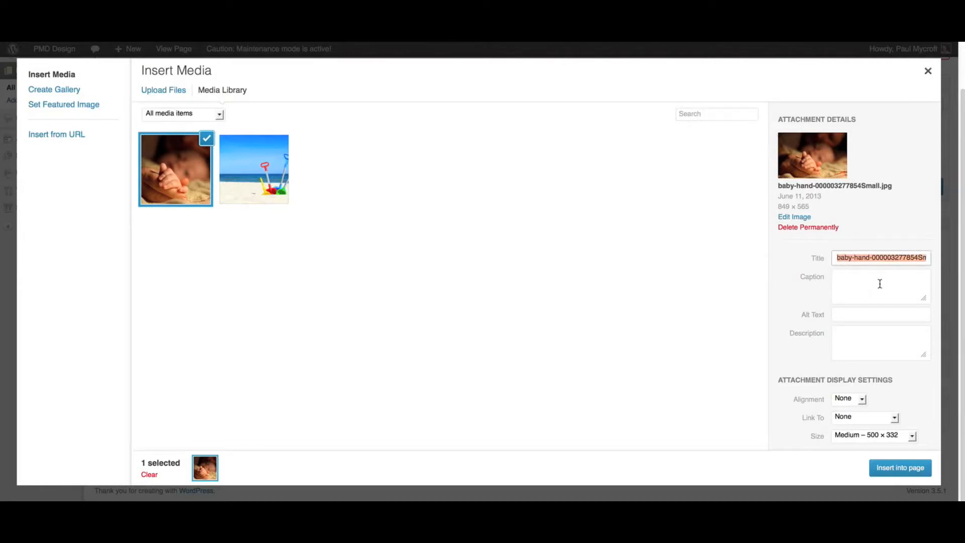
pyautogui.write('Baby hand')
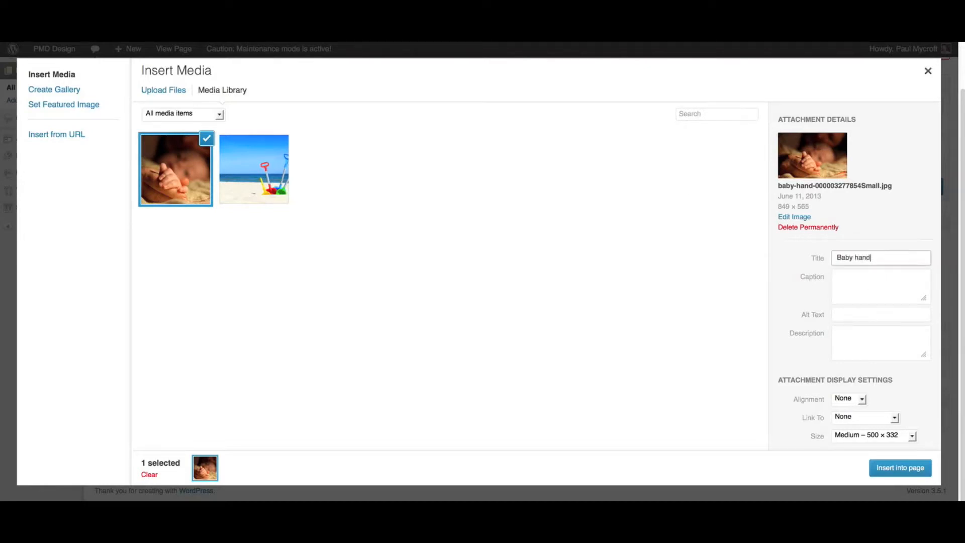
pyautogui.click(846, 290)
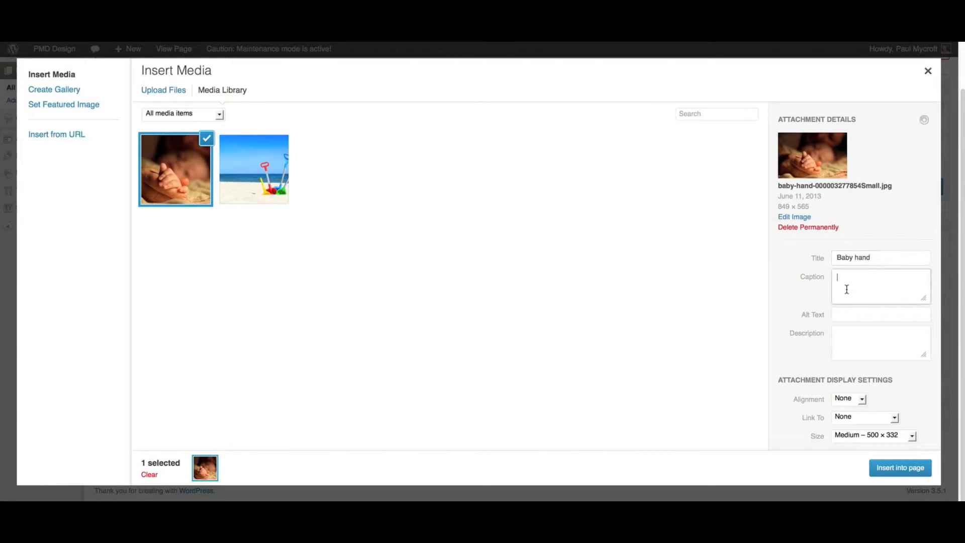
pyautogui.write("Hey, who's this?")
# - Set the photo's alt text to "Baby hand photo" and its description to "Photo of new born in 2012."
pyautogui.click(840, 315)
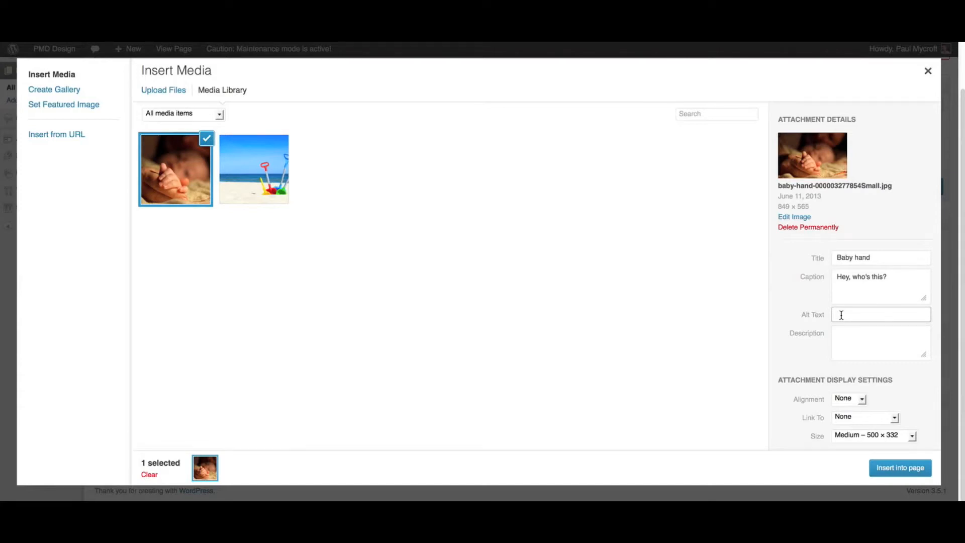
pyautogui.write('Baby hand photo')
pyautogui.click(844, 335)
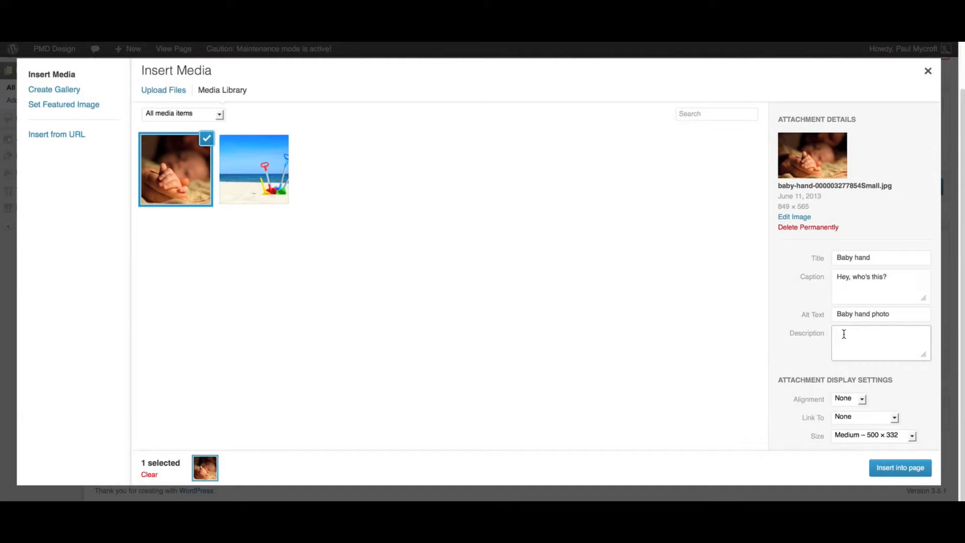
pyautogui.write('Photo of new born in 2012.')
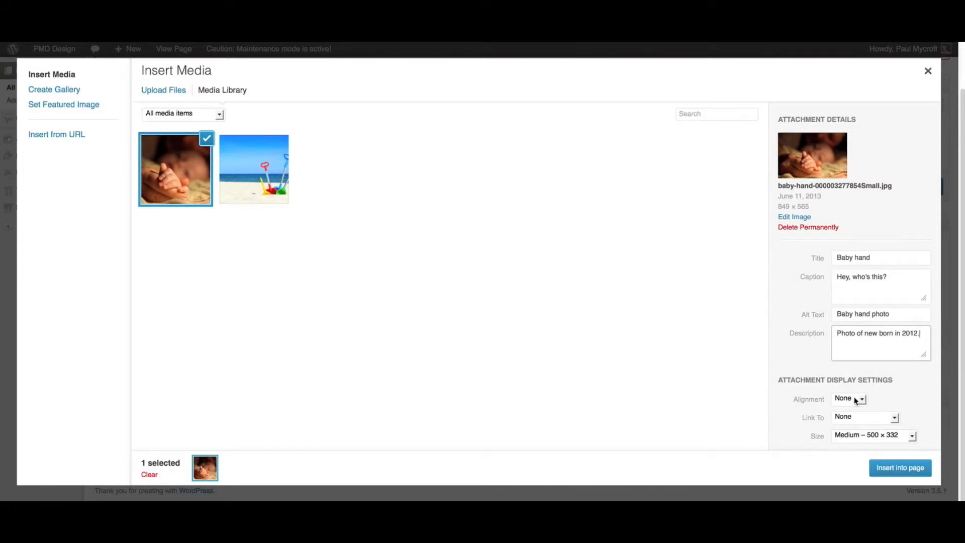
# - Try Media File as the baby photo's link target together with the Thumbnail – 150 × 150 size, leaving the alignment at None
pyautogui.click(853, 398)
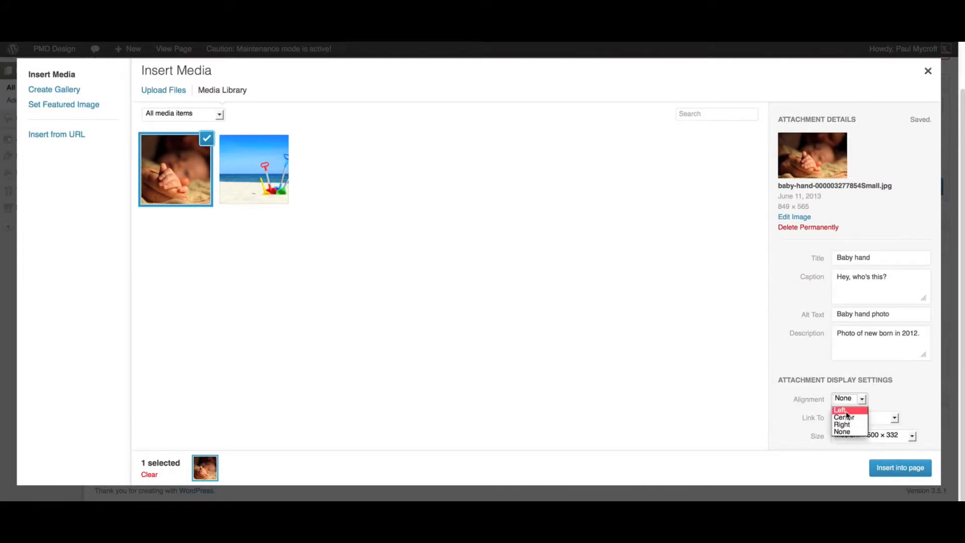
pyautogui.click(808, 403)
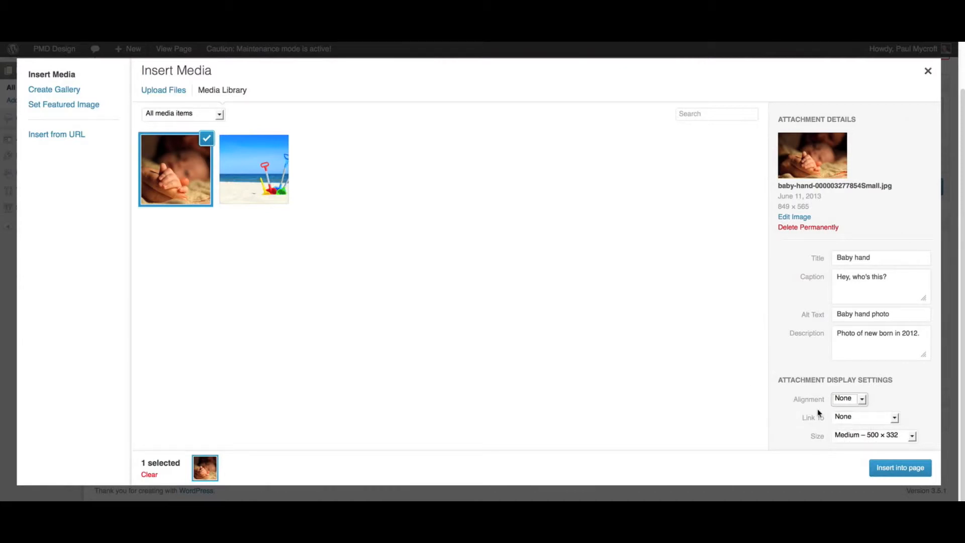
pyautogui.click(847, 419)
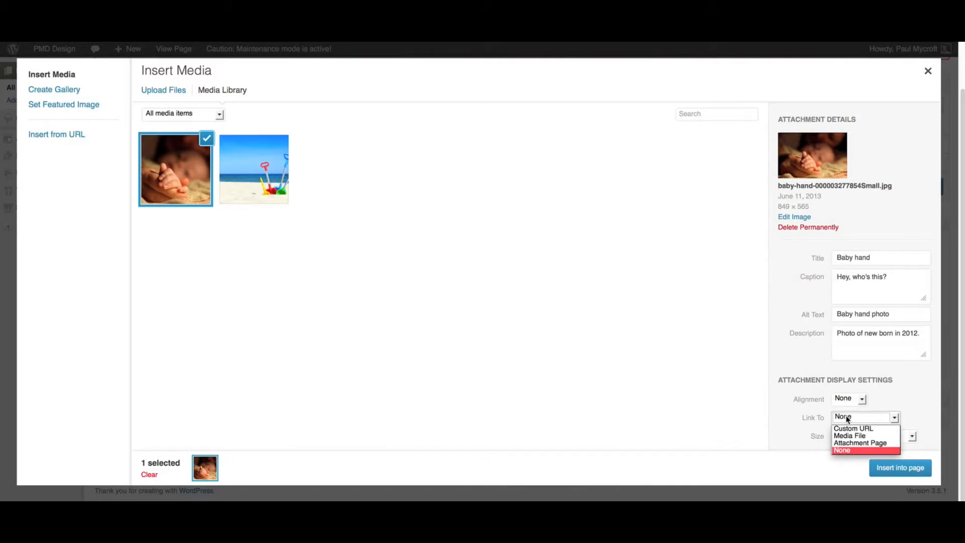
pyautogui.click(852, 435)
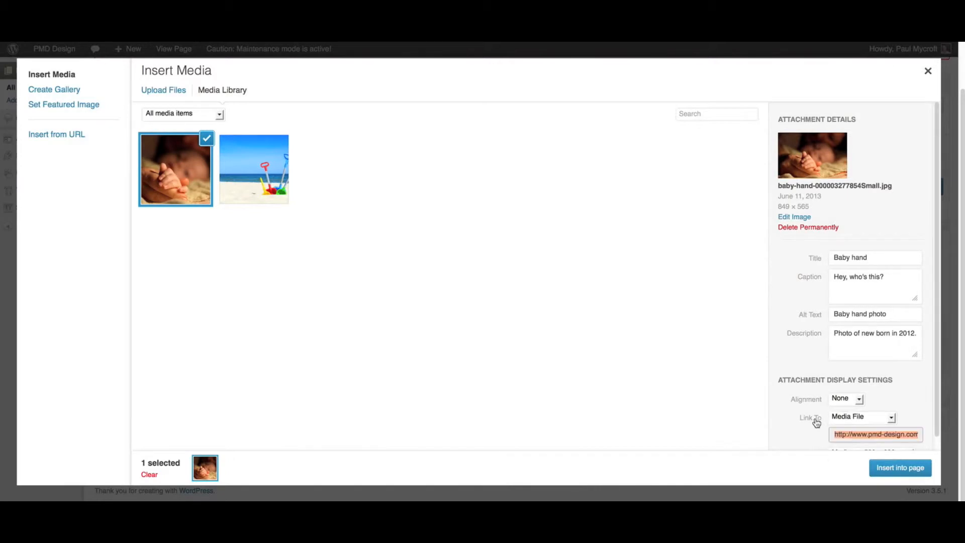
pyautogui.scroll(-1, 824, 421)
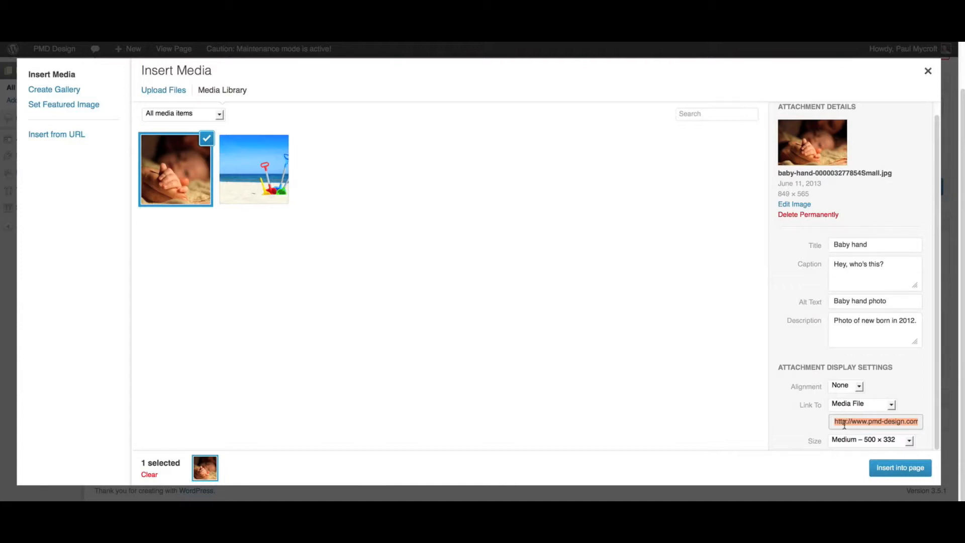
pyautogui.click(878, 442)
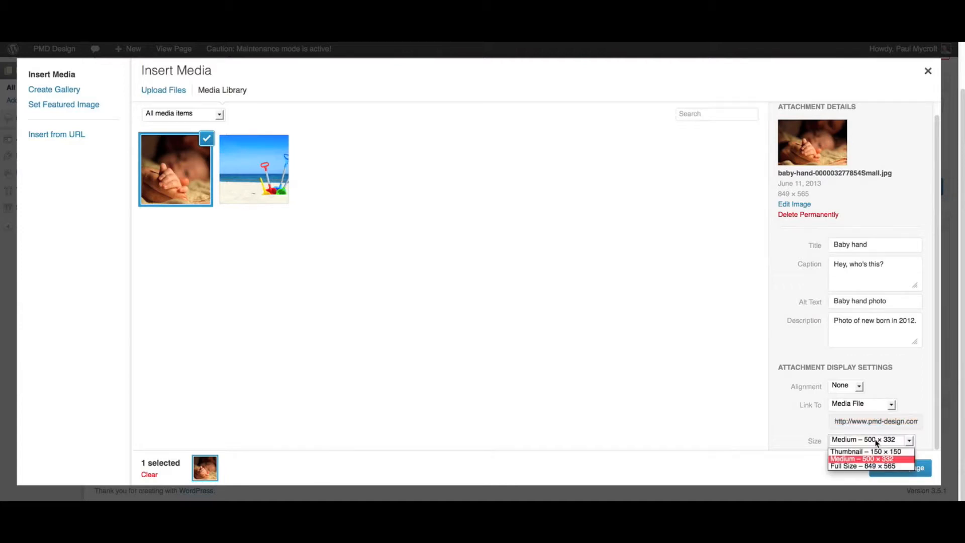
pyautogui.click(870, 451)
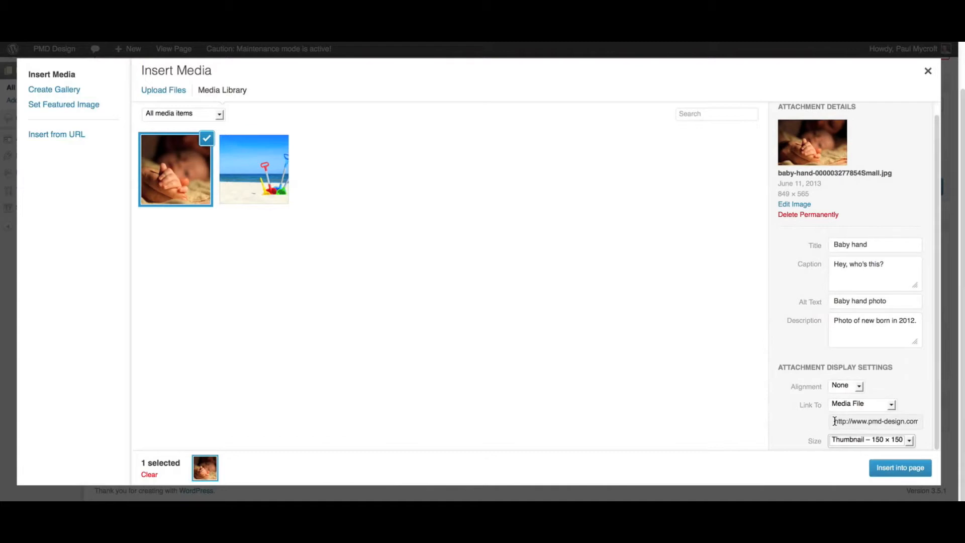
# - Try Attachment Page and Custom URL as the baby photo's link target
pyautogui.click(840, 406)
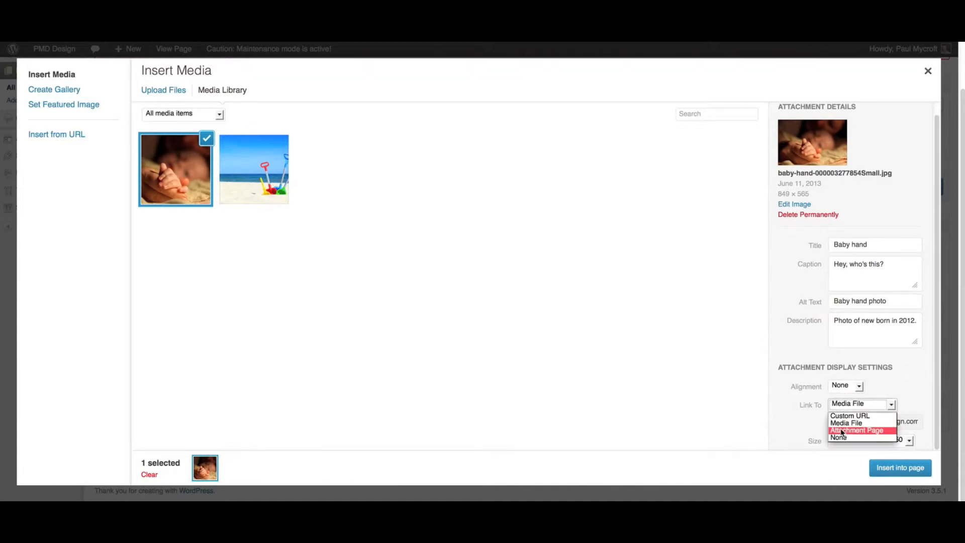
pyautogui.click(842, 431)
pyautogui.click(846, 423)
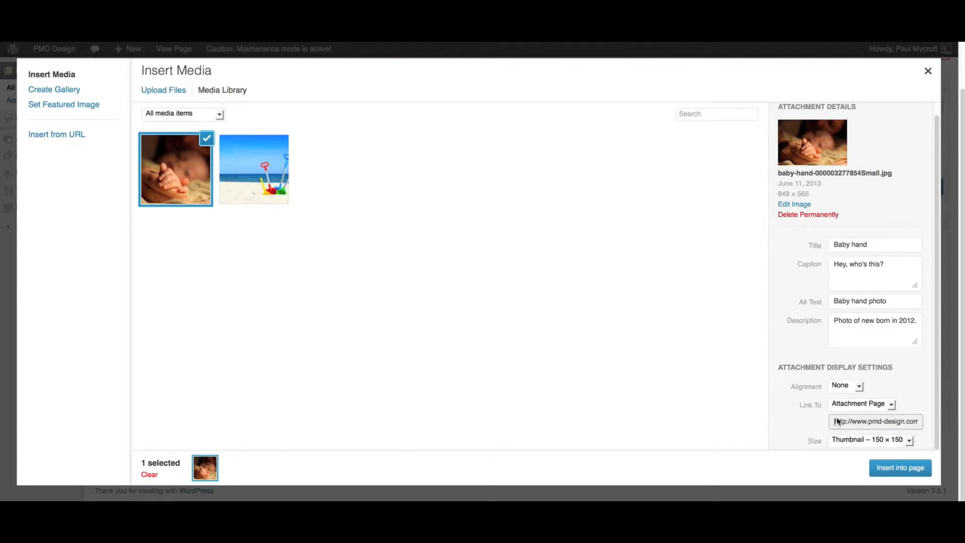
pyautogui.click(839, 403)
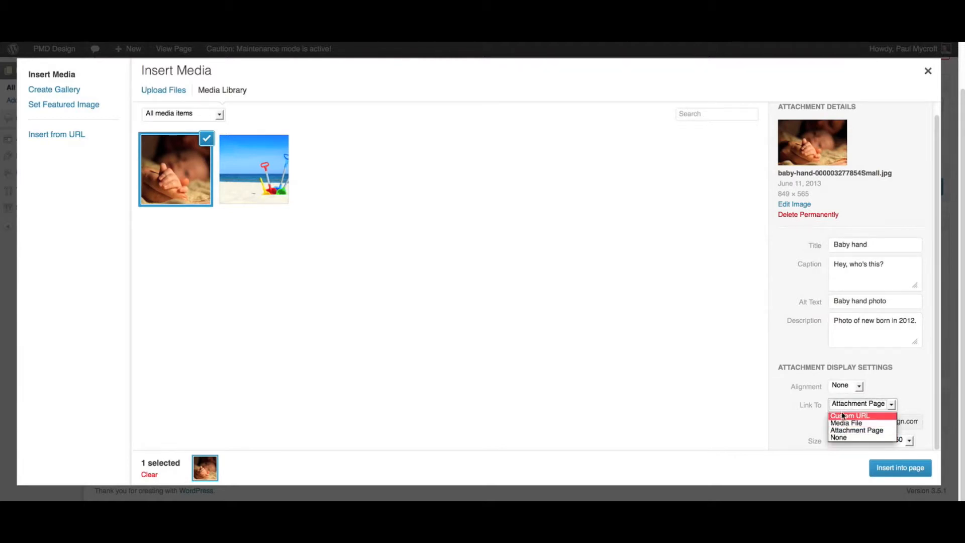
pyautogui.click(849, 416)
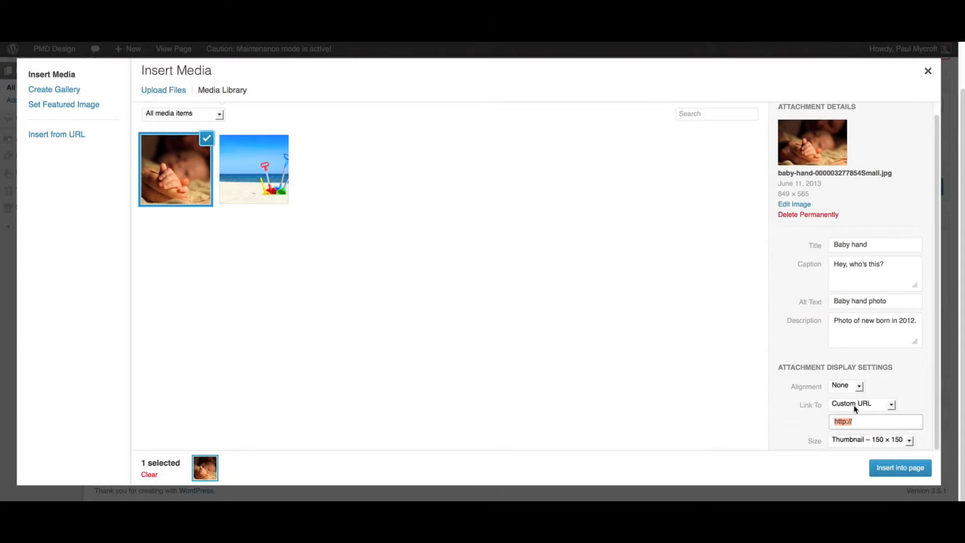
# - Insert the baby photo into the page with its link target set to None and its size to Medium – 500 × 332
pyautogui.click(853, 406)
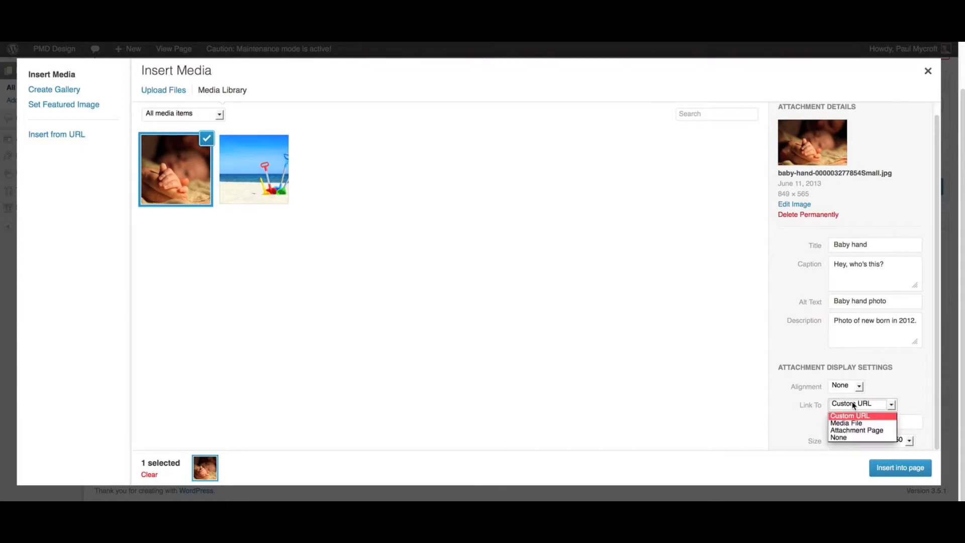
pyautogui.click(846, 438)
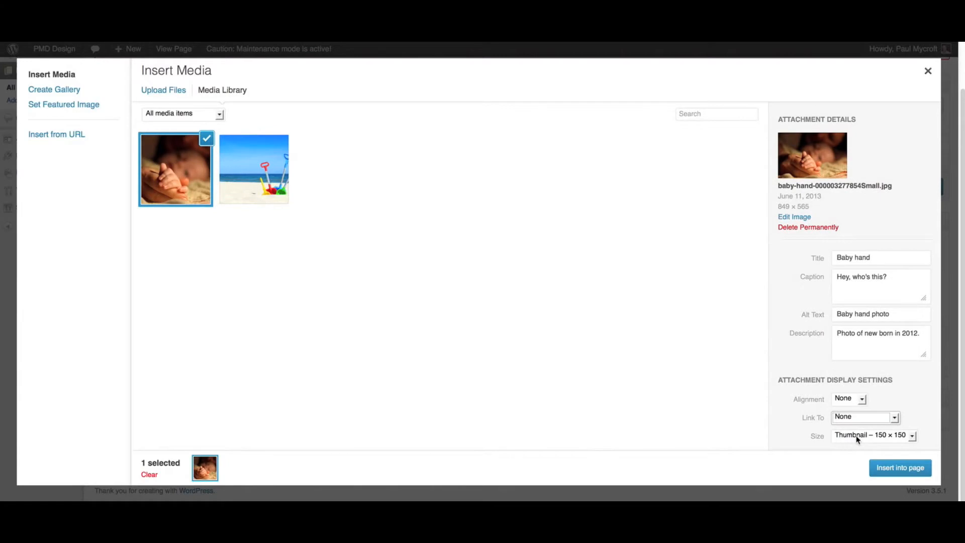
pyautogui.click(857, 436)
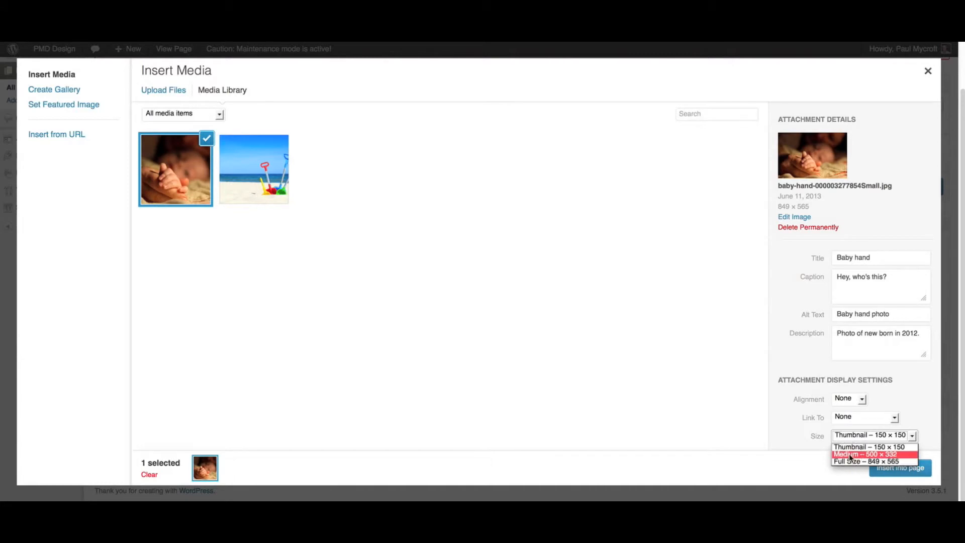
pyautogui.click(849, 454)
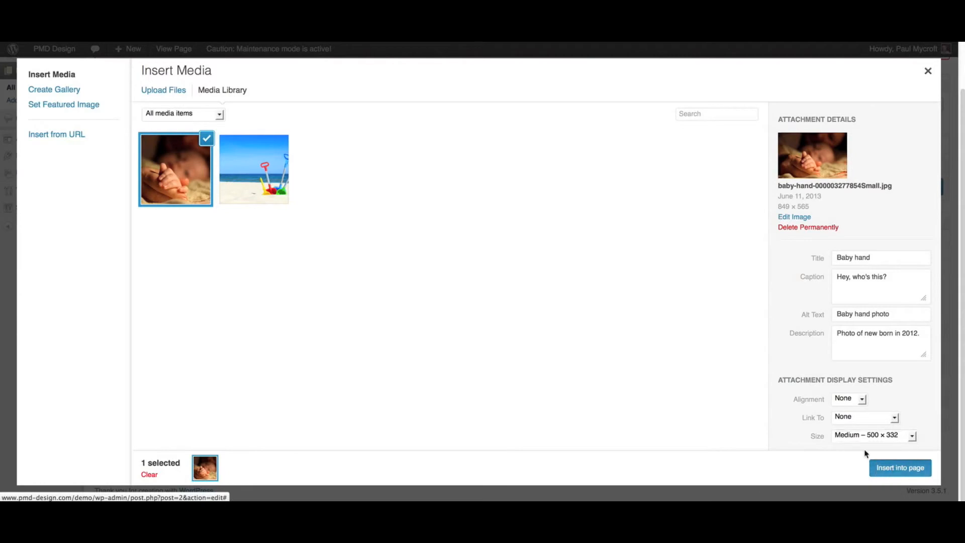
pyautogui.click(900, 465)
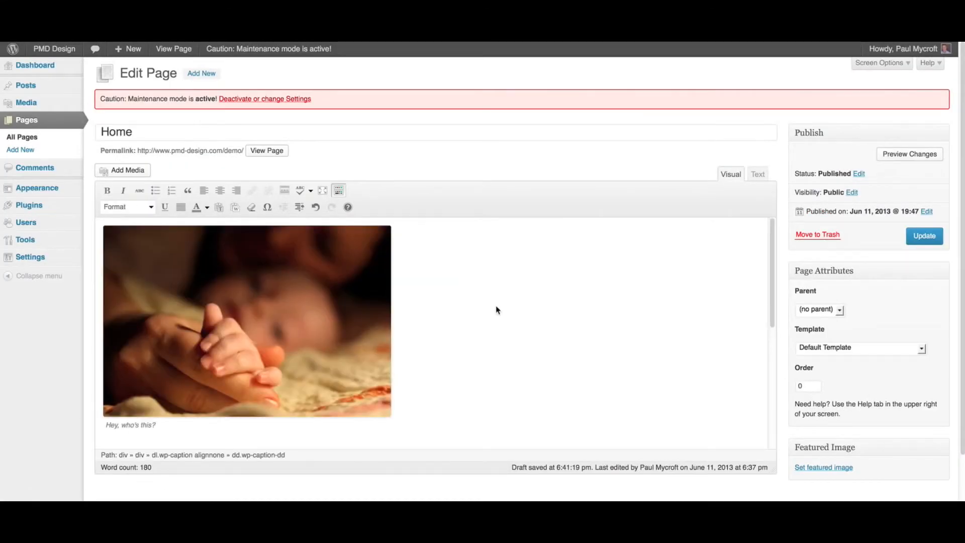
# - Edit the inserted baby photo in the page content and give it the title "Baby hand"
pyautogui.scroll(-2, 495, 309)
pyautogui.scroll(2, 496, 309)
pyautogui.click(207, 270)
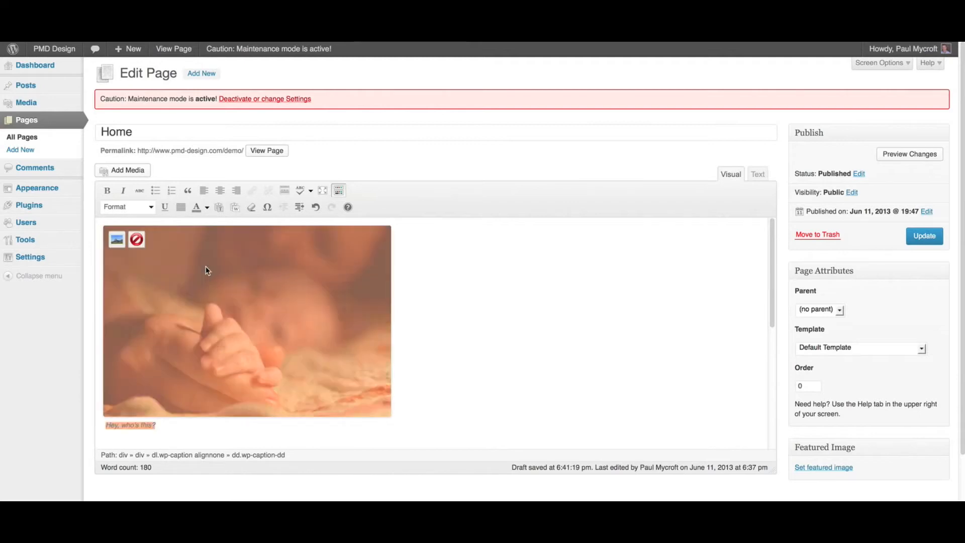
pyautogui.click(115, 241)
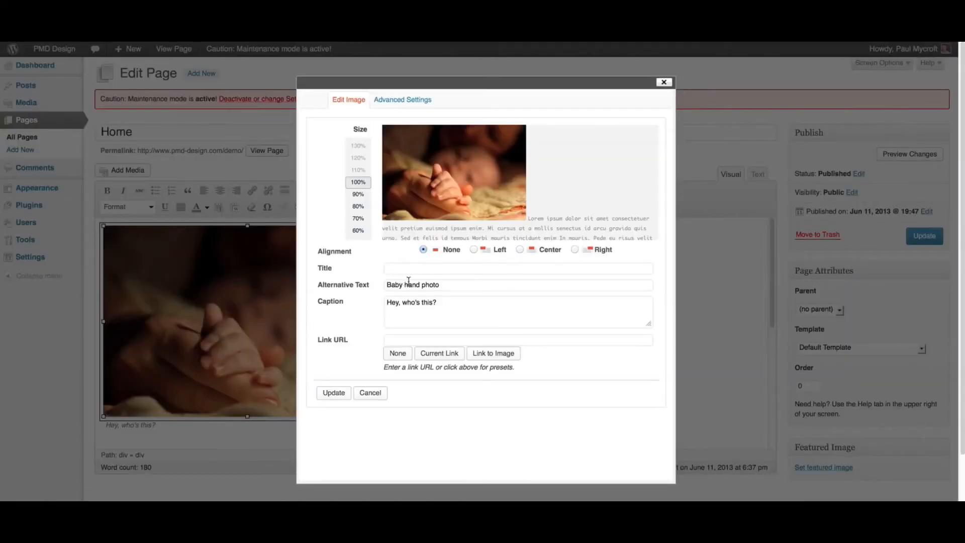
pyautogui.click(404, 269)
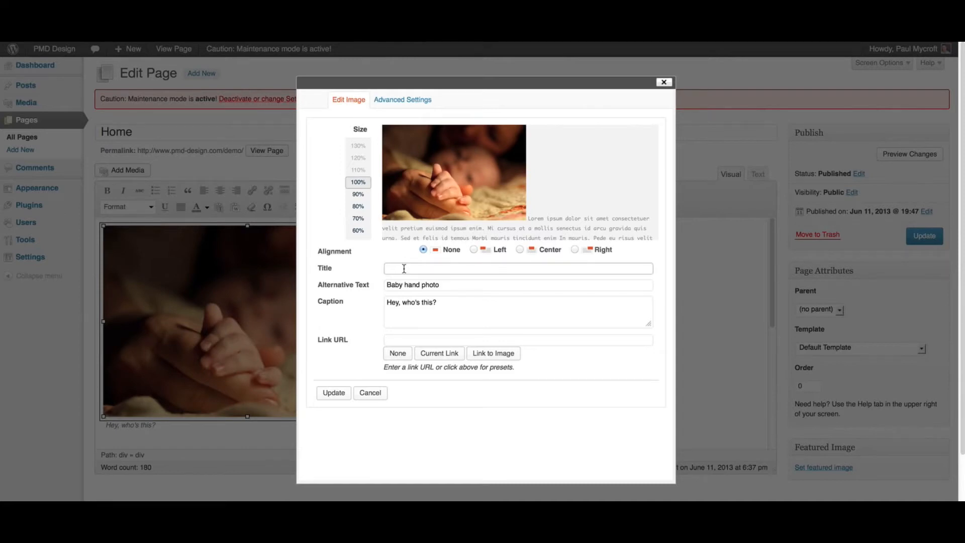
pyautogui.write('Baby hand')
pyautogui.click(336, 393)
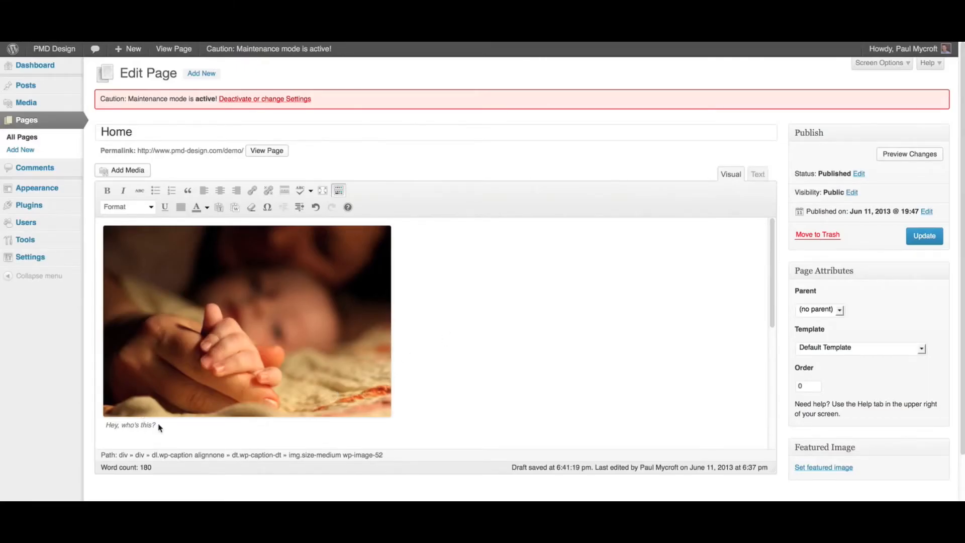
# - Update the Home page and reload the live page to check the photo, its caption and its title
pyautogui.click(917, 242)
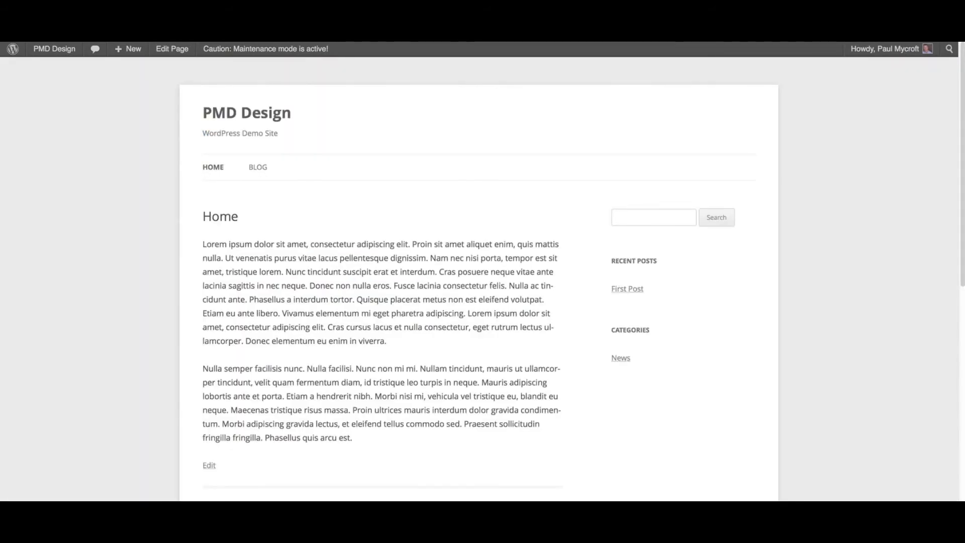
pyautogui.press('super+r')
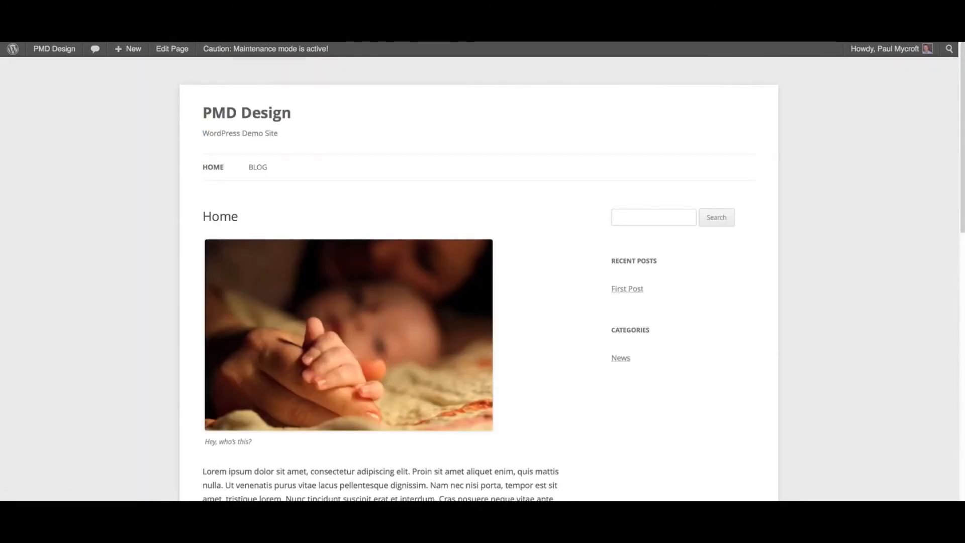
pyautogui.scroll(-3, 540, 322)
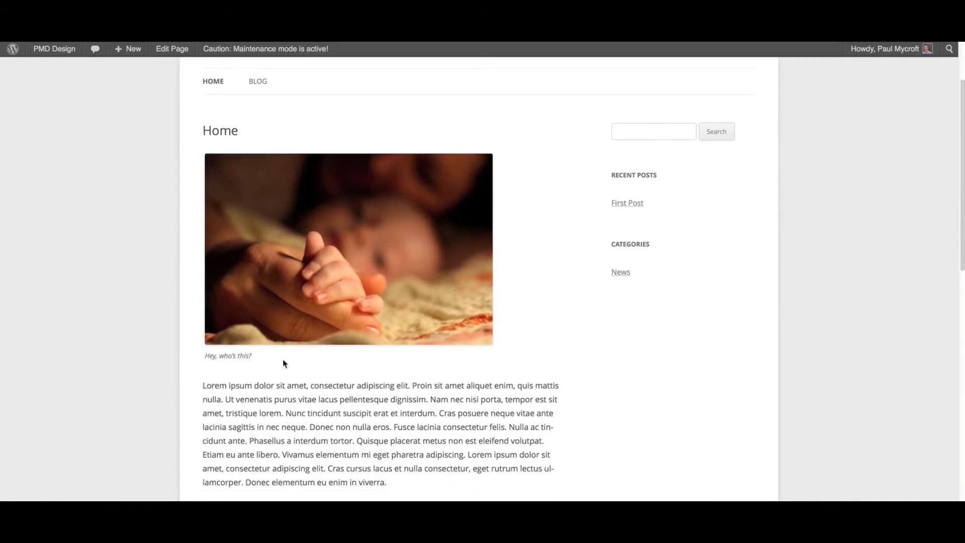
pyautogui.scroll(3, 282, 363)
pyautogui.moveTo(370, 309)
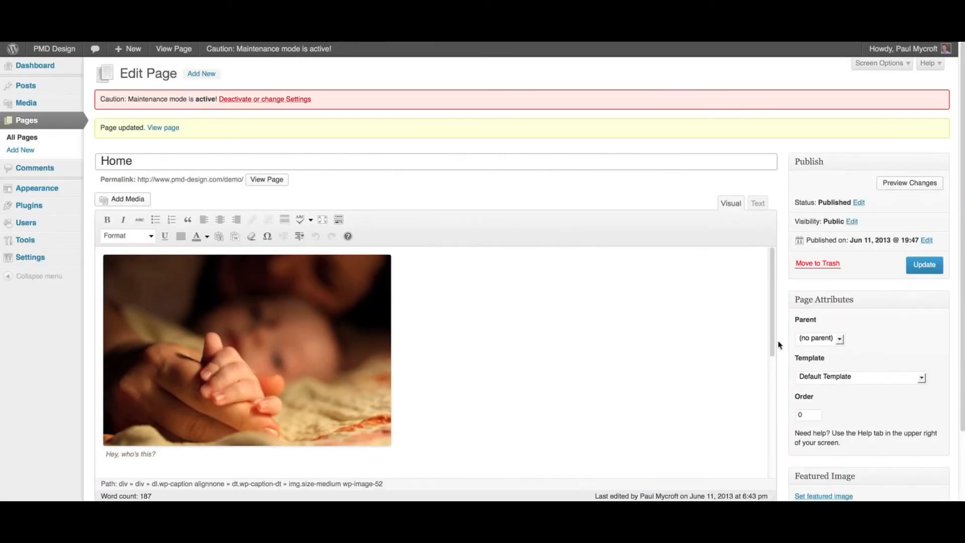
# - Set the baby photo's alignment in the page content to Left and update the Home page
pyautogui.scroll(-1, 794, 347)
pyautogui.scroll(-3, 206, 252)
pyautogui.click(206, 252)
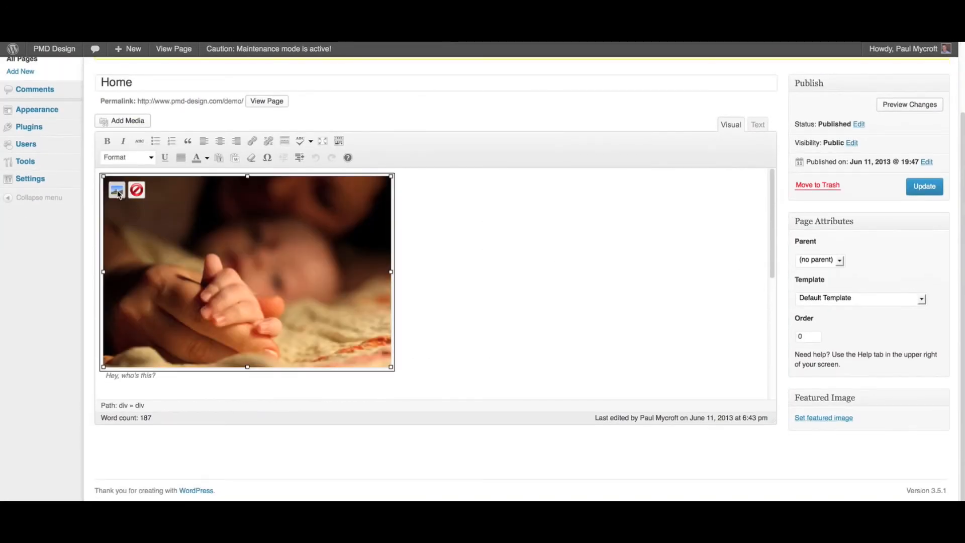
pyautogui.click(118, 190)
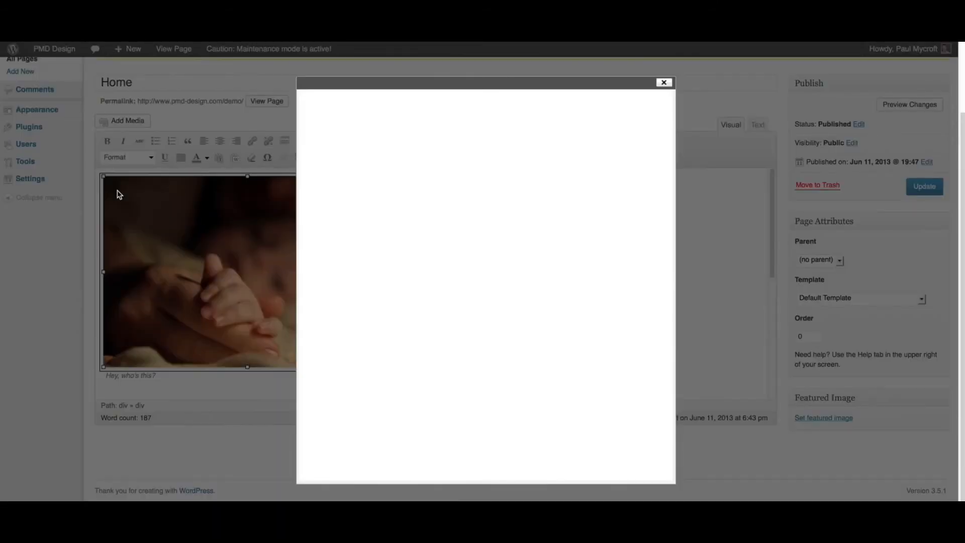
pyautogui.click(474, 249)
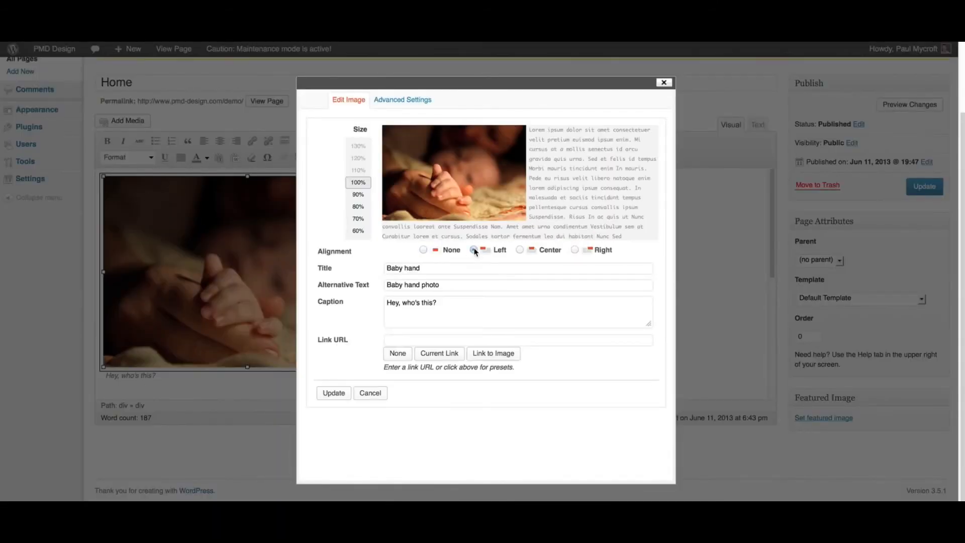
pyautogui.click(322, 394)
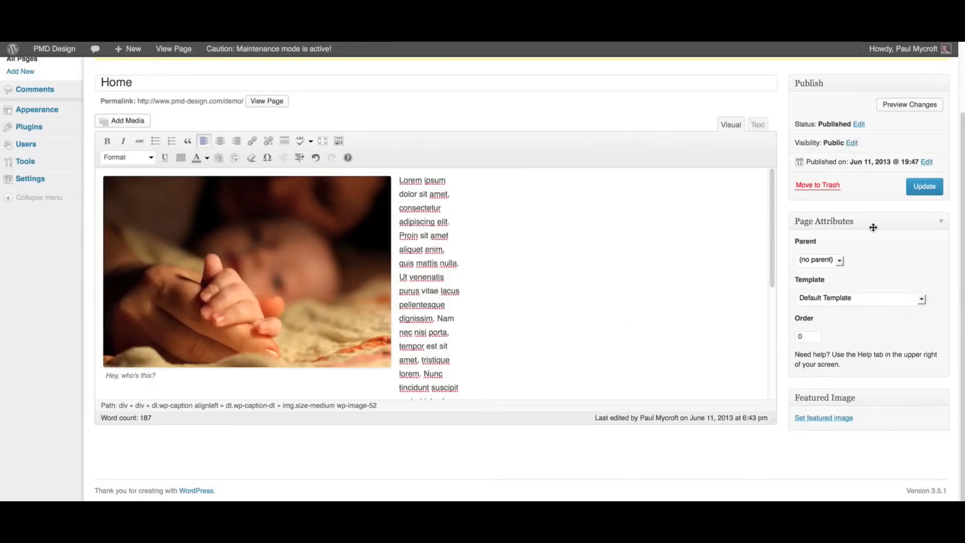
pyautogui.click(923, 186)
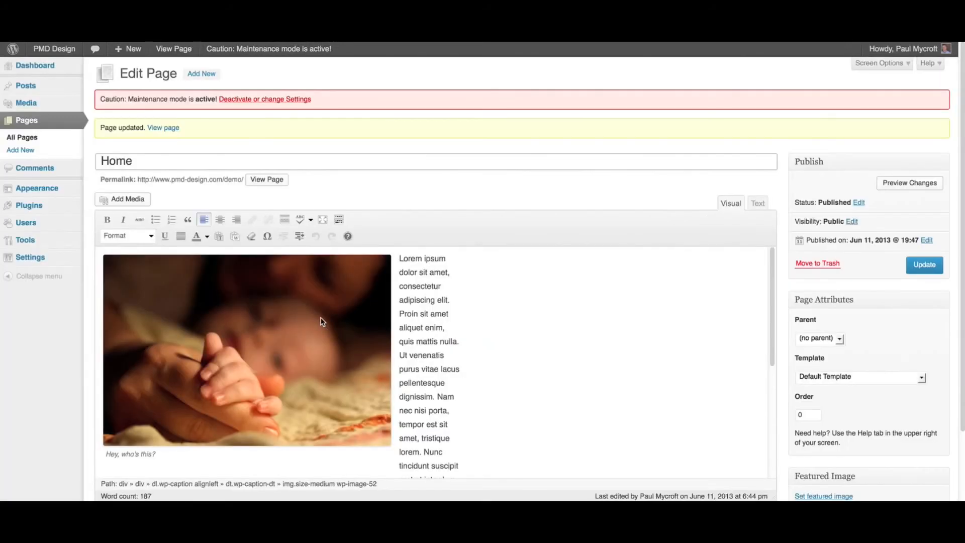
# - Align the baby photo Right at 80% size, and update the Home page, checking the result on the reloaded live page
pyautogui.click(318, 319)
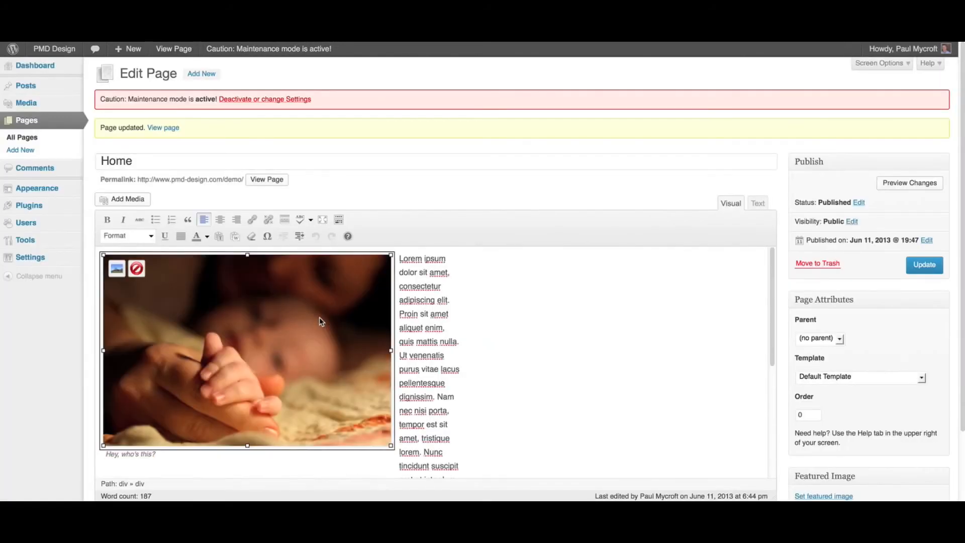
pyautogui.click(116, 269)
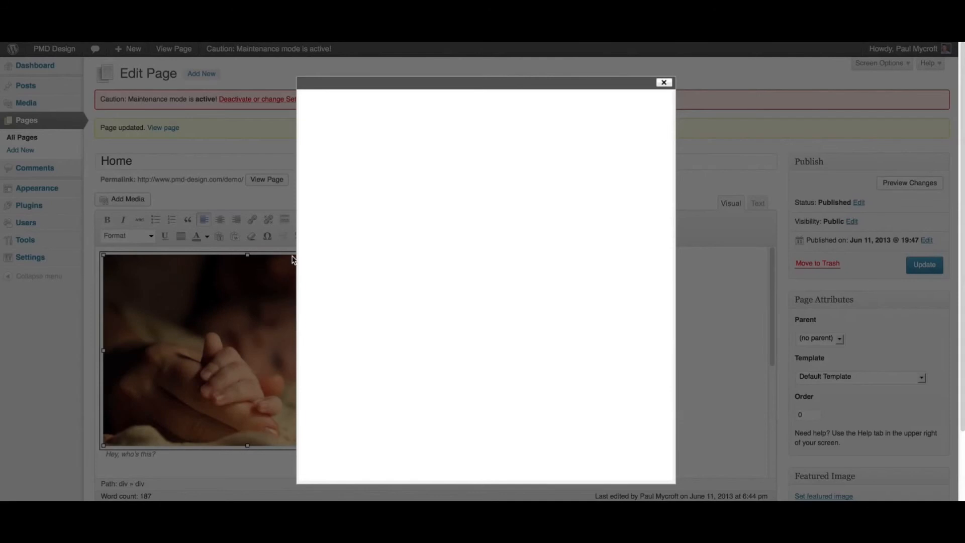
pyautogui.click(575, 251)
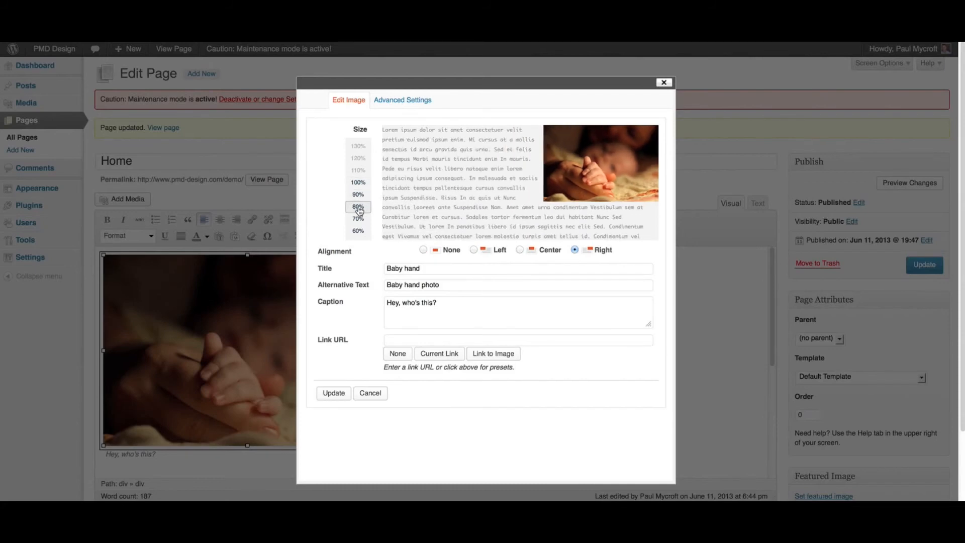
pyautogui.click(333, 393)
pyautogui.click(926, 264)
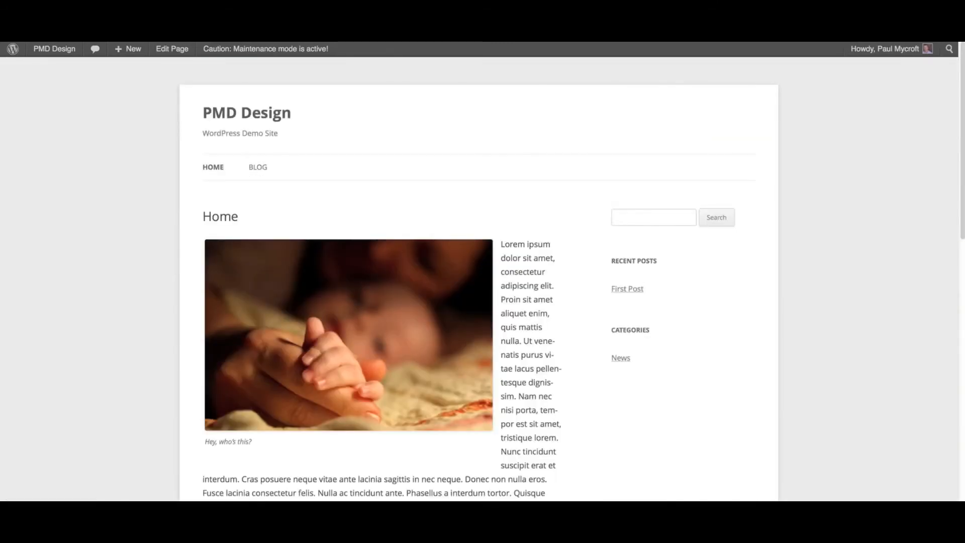
pyautogui.press('super+r')
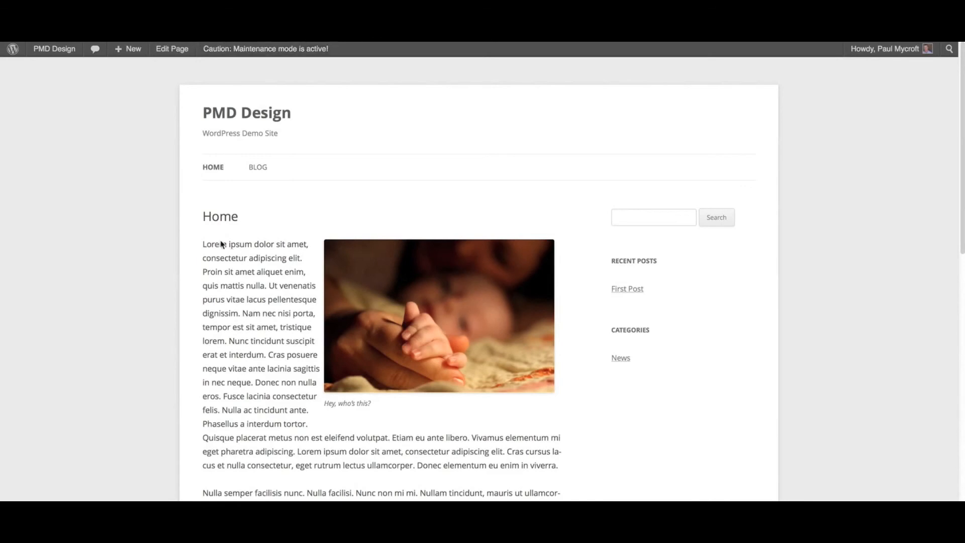
pyautogui.hotkey('ctrl', 'Tab')
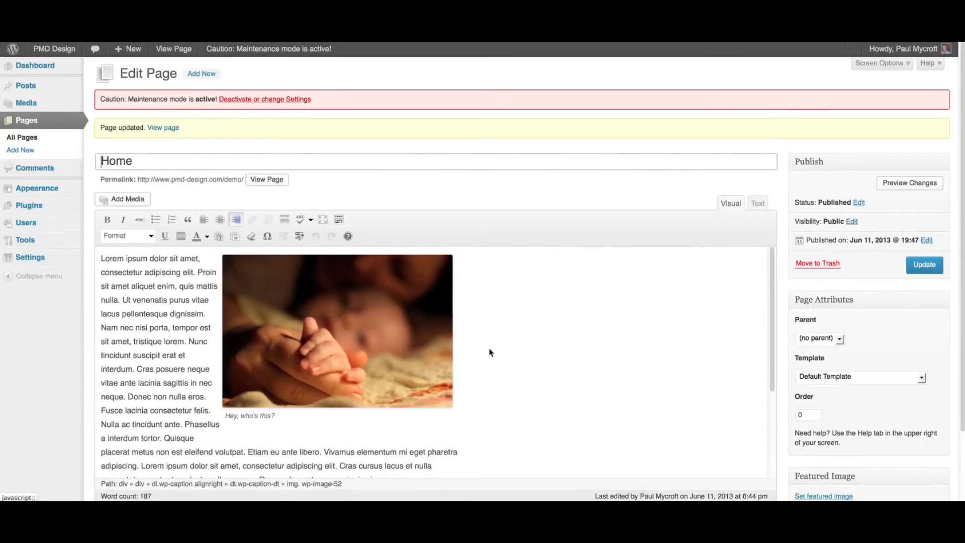
# - Insert the beach toys image from the media library at Medium size on a new line after the first text block
pyautogui.scroll(-4, 579, 370)
pyautogui.click(434, 370)
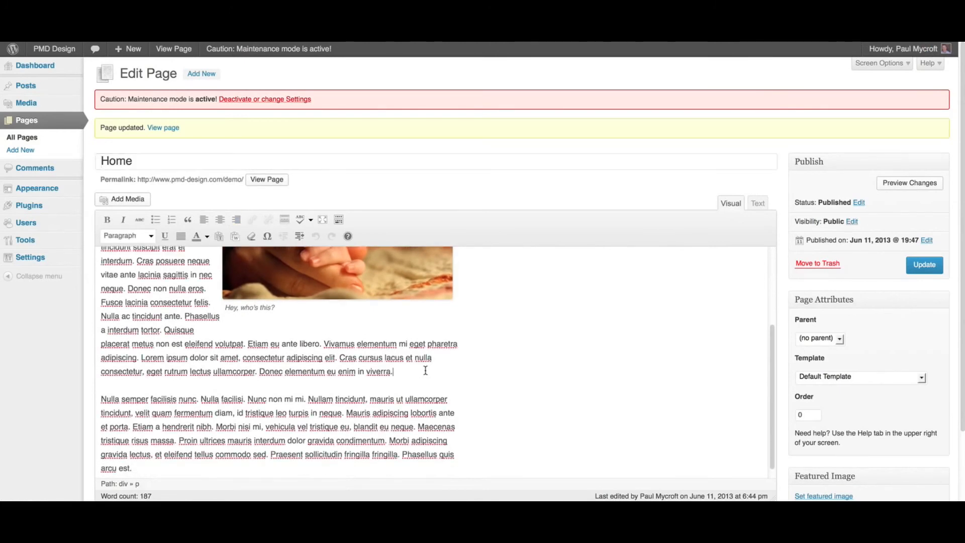
pyautogui.press('Return')
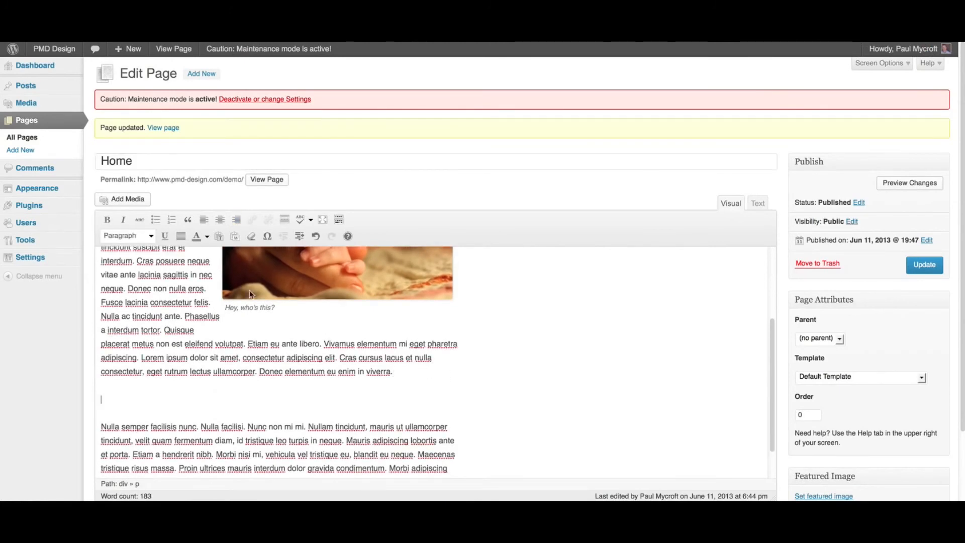
pyautogui.click(108, 200)
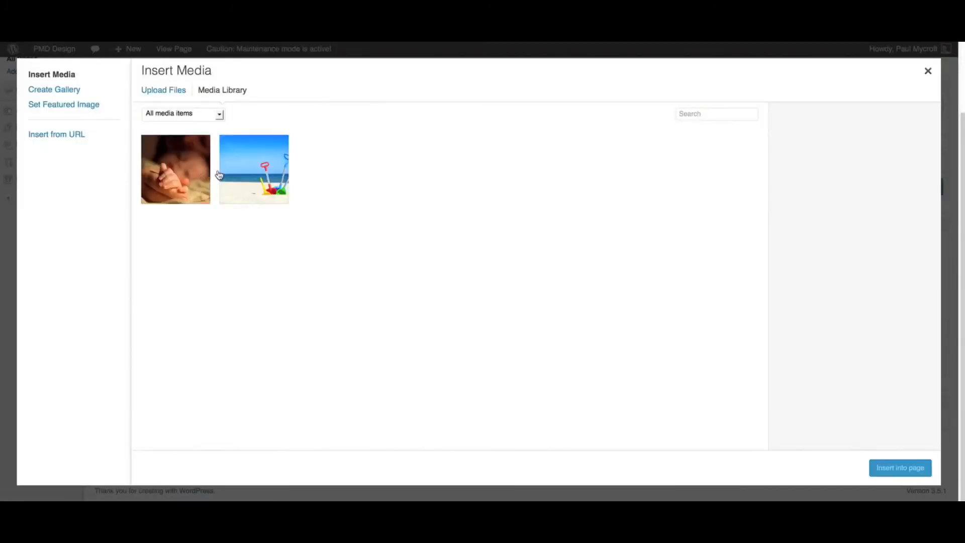
pyautogui.click(258, 180)
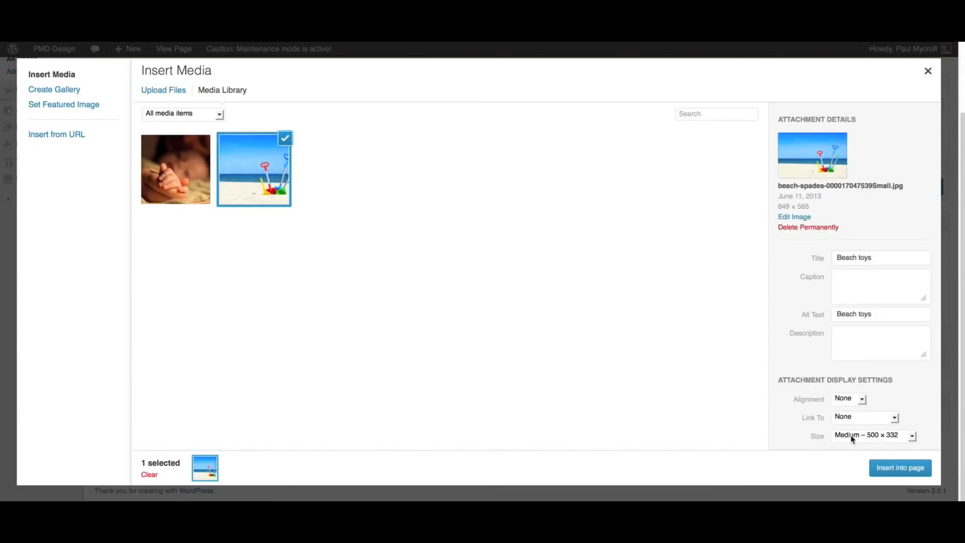
pyautogui.click(901, 467)
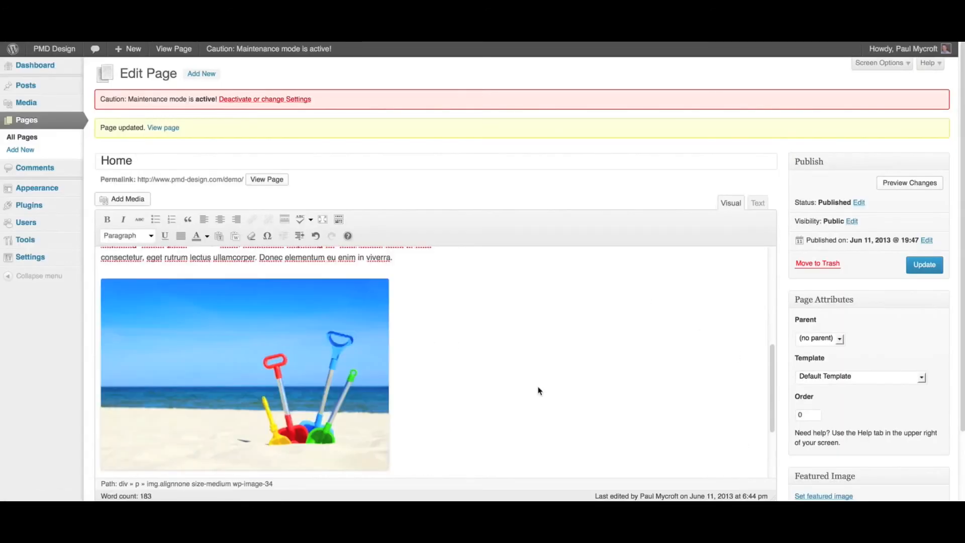
# - Insert the beach toys image again at Thumbnail 150 × 150 size on a new line after the final paragraph
pyautogui.scroll(-3, 538, 390)
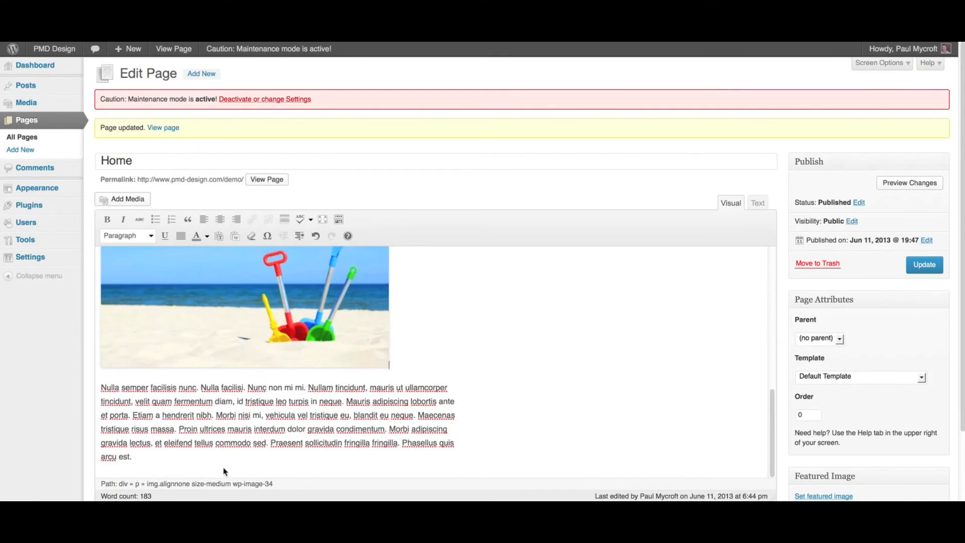
pyautogui.click(173, 463)
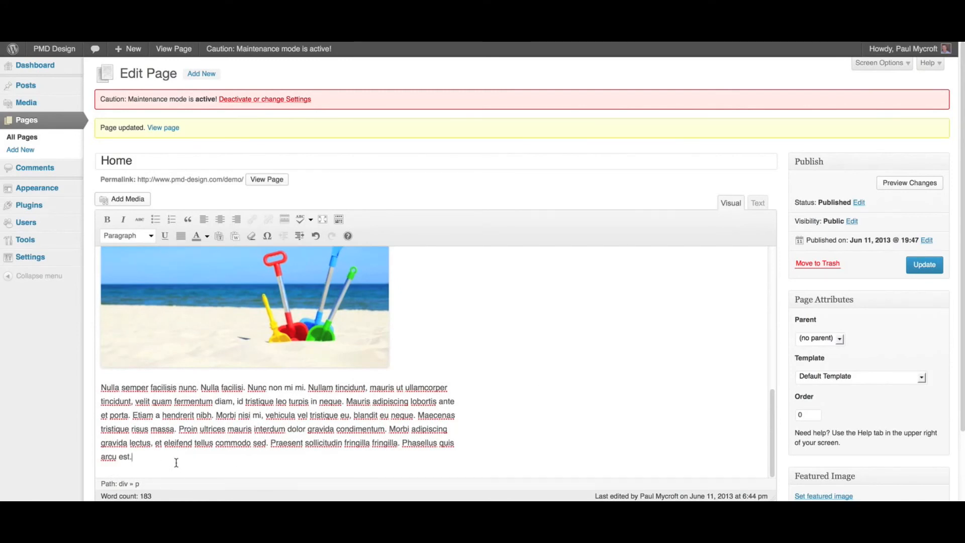
pyautogui.press('Return')
pyautogui.click(132, 199)
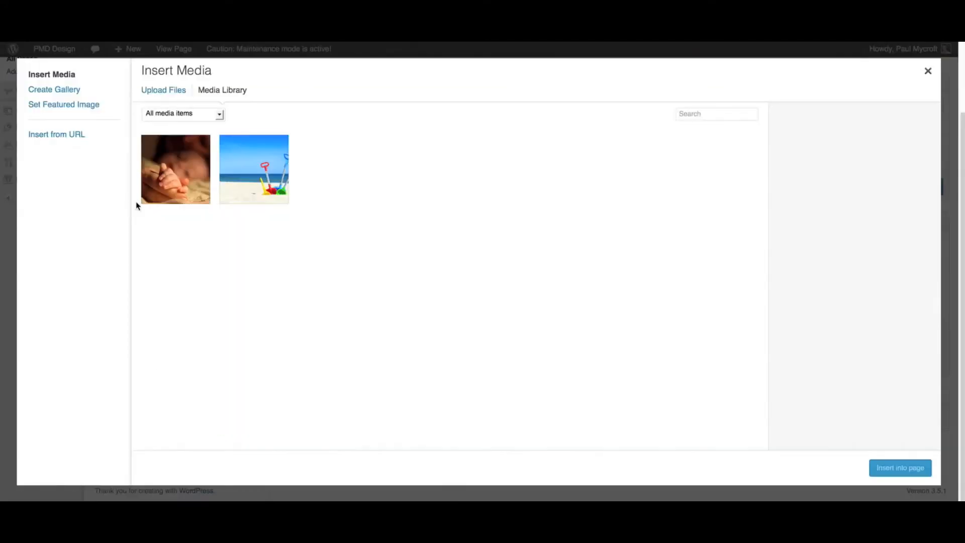
pyautogui.click(247, 191)
pyautogui.click(859, 436)
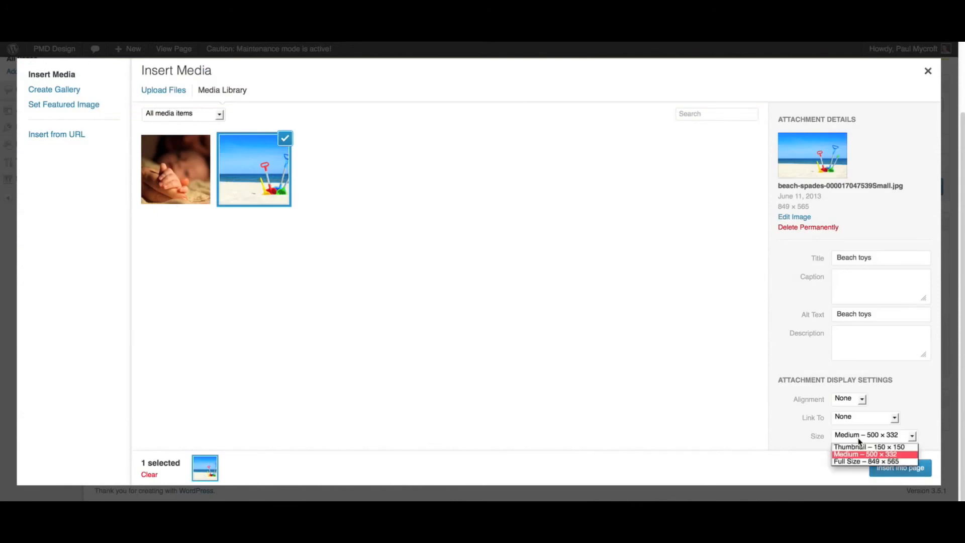
pyautogui.click(868, 446)
pyautogui.click(893, 467)
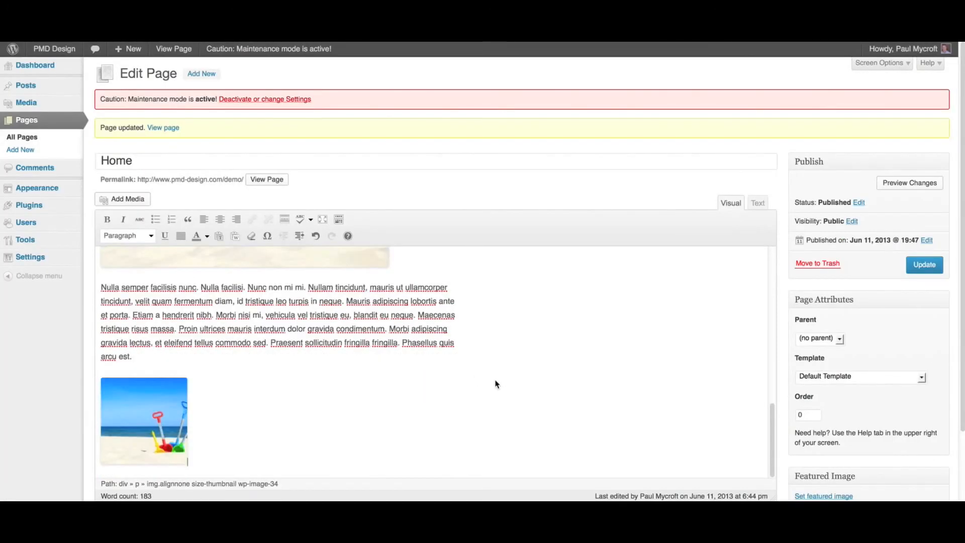
# - Update the Home page and reload the live page to check both beach toys images
pyautogui.scroll(10, 495, 384)
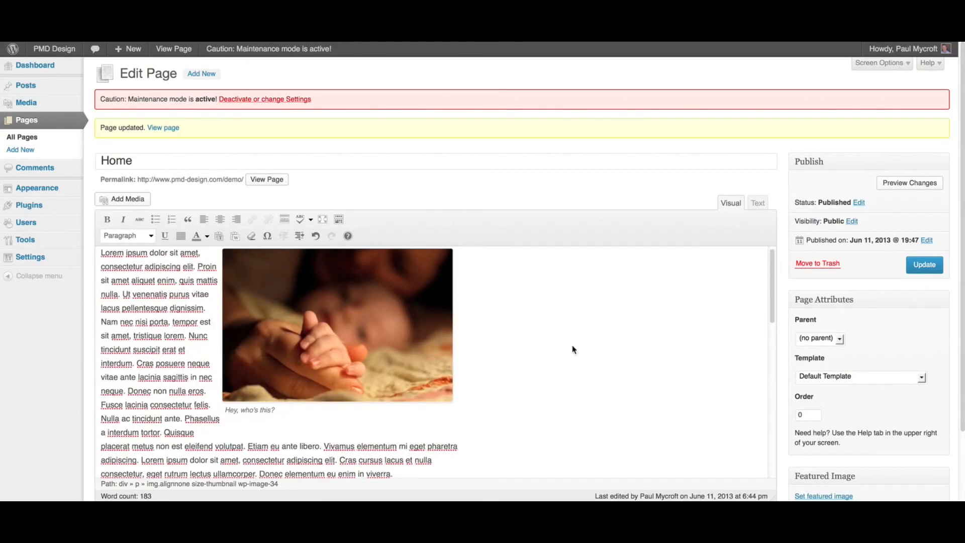
pyautogui.click(925, 265)
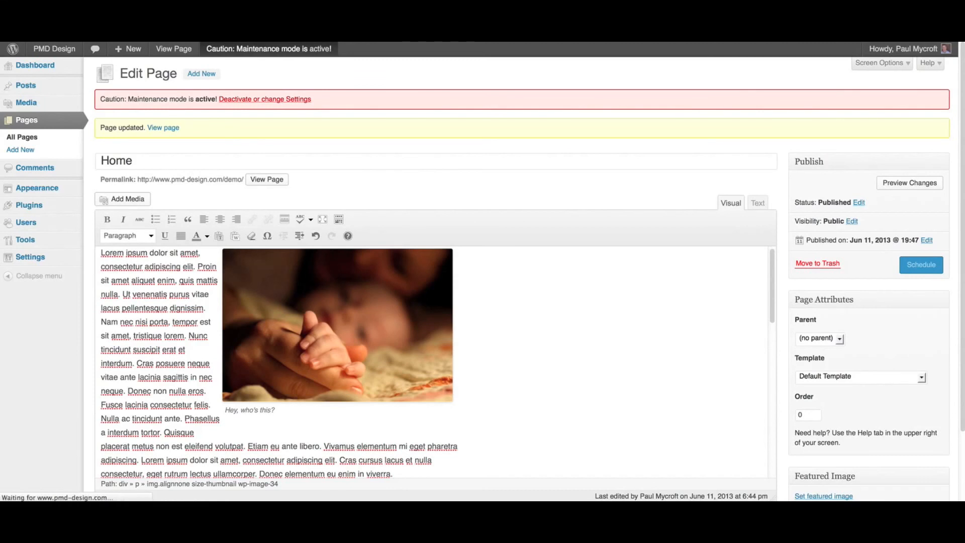
pyautogui.hotkey('ctrl', 'Tab')
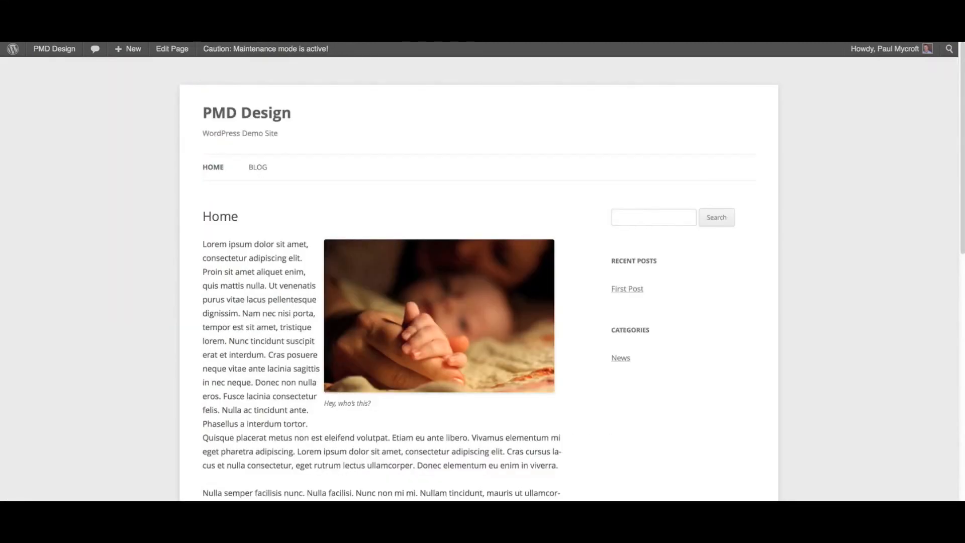
pyautogui.press('super+r')
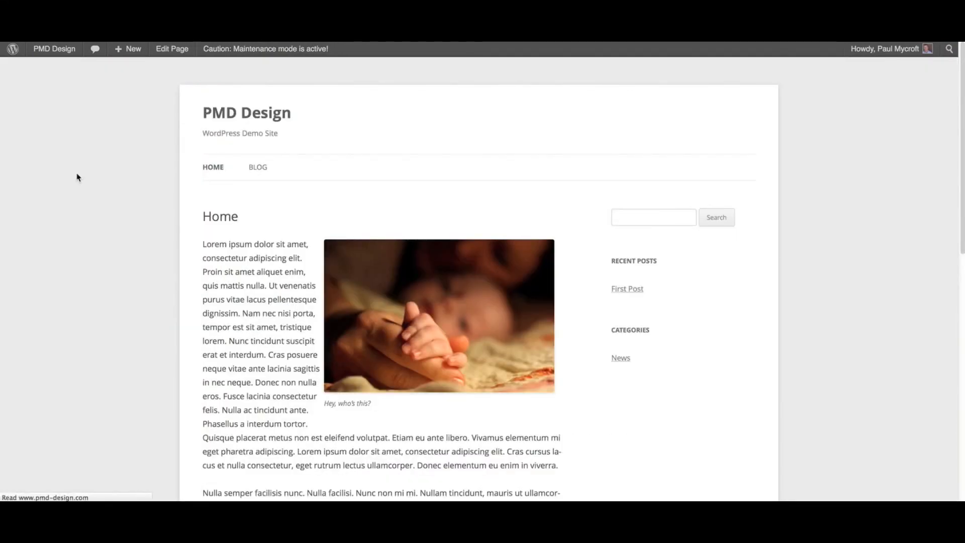
pyautogui.scroll(-10, 55, 225)
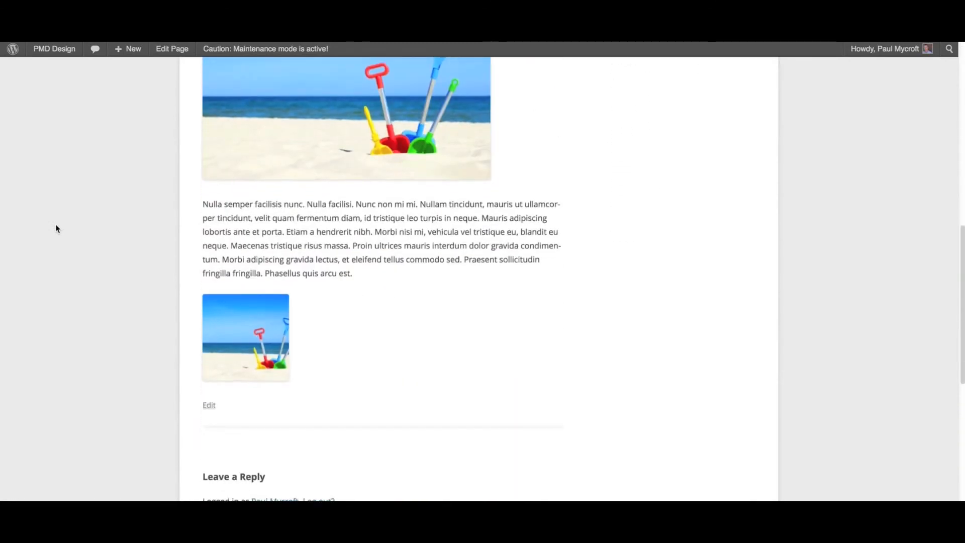
pyautogui.scroll(10, 56, 225)
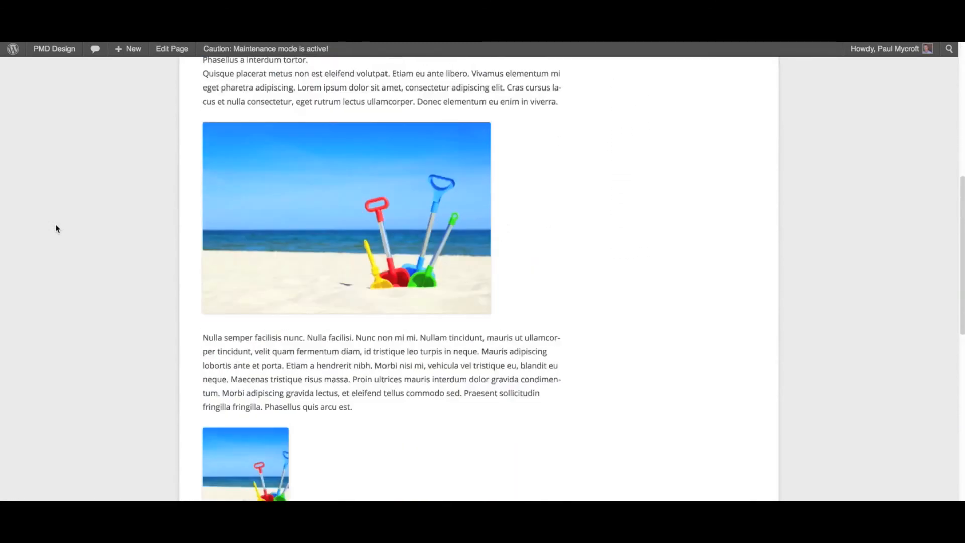